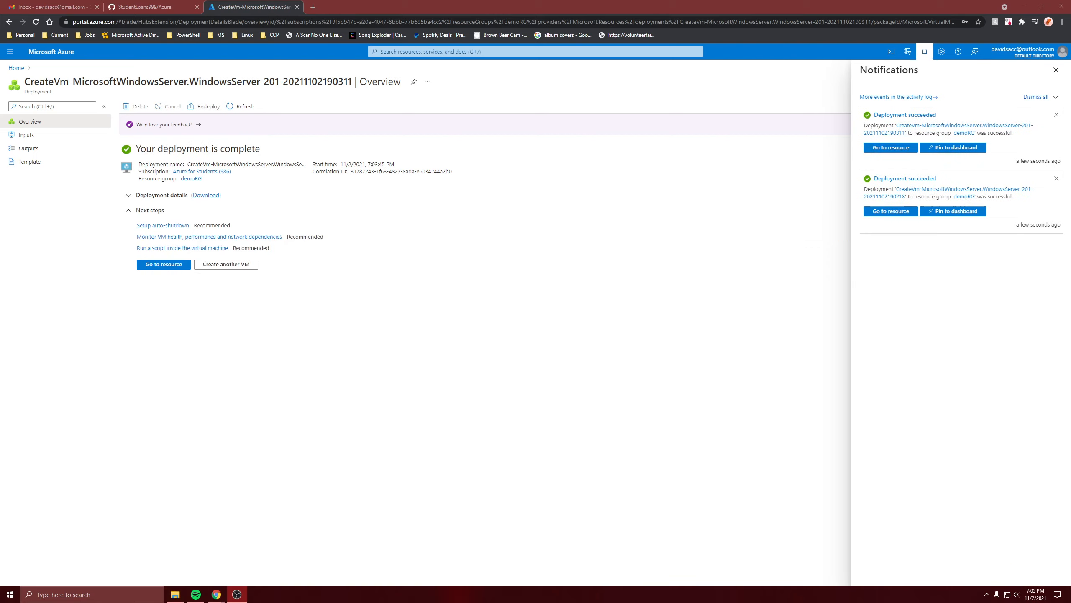
# - Start creating a new storage account and assign it to the demoRG resource group
pyautogui.click(16, 68)
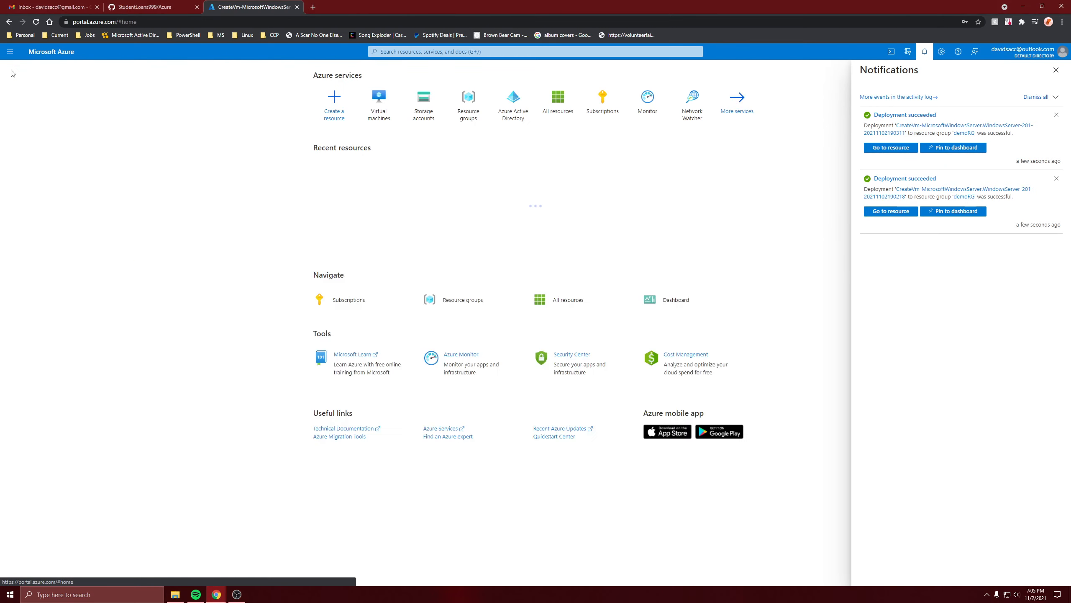
pyautogui.click(424, 105)
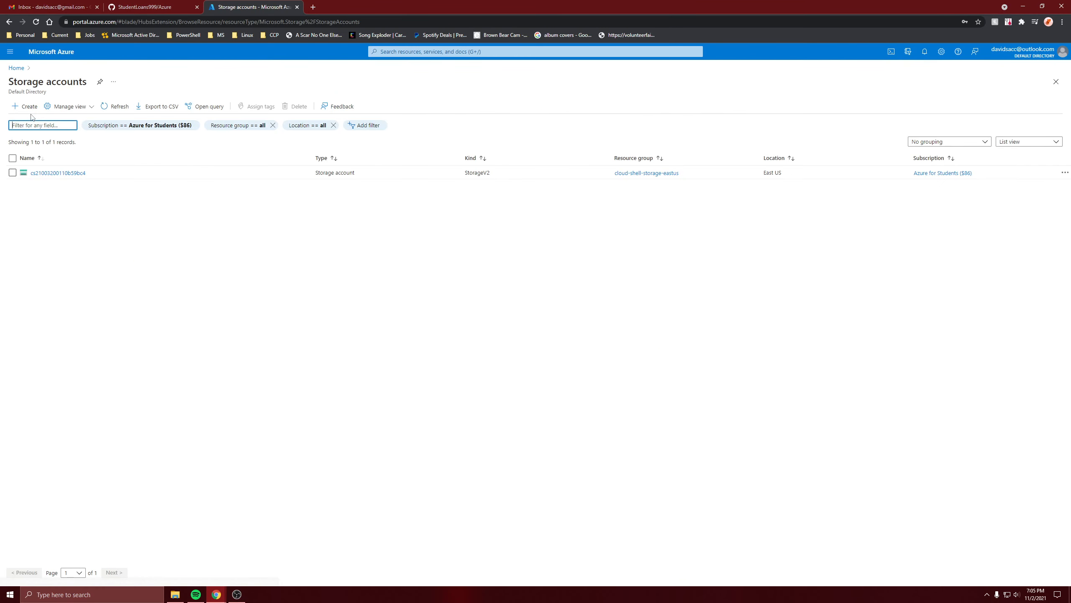
pyautogui.click(24, 106)
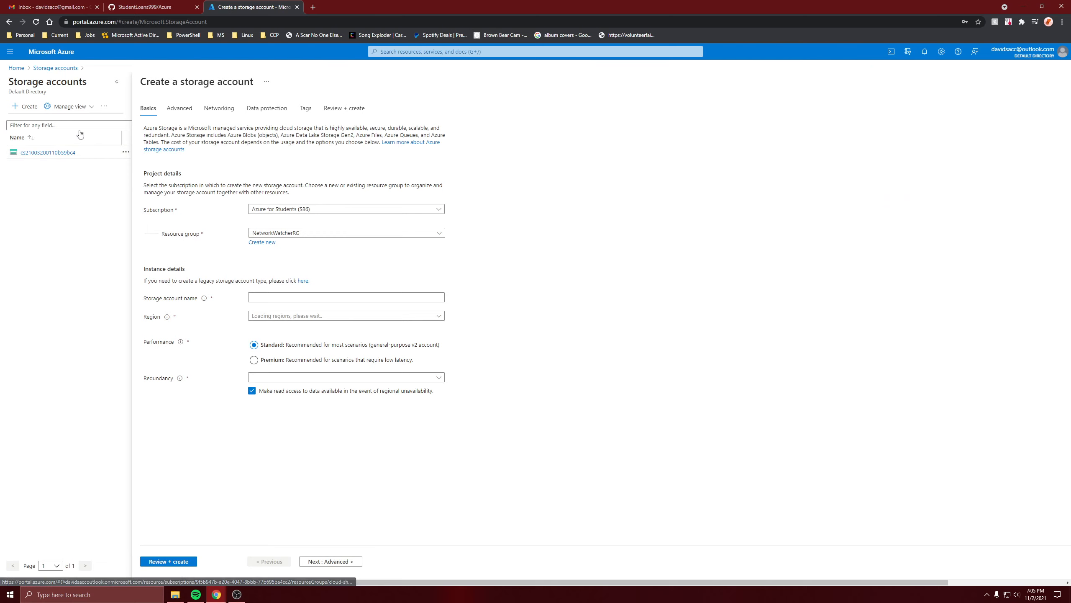
pyautogui.click(213, 233)
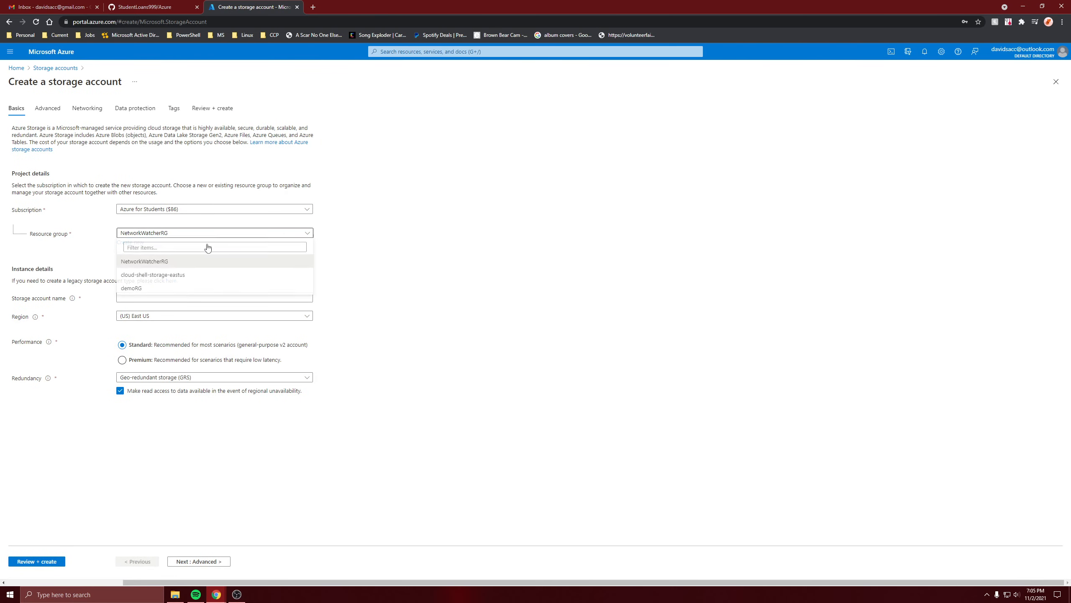
pyautogui.click(192, 289)
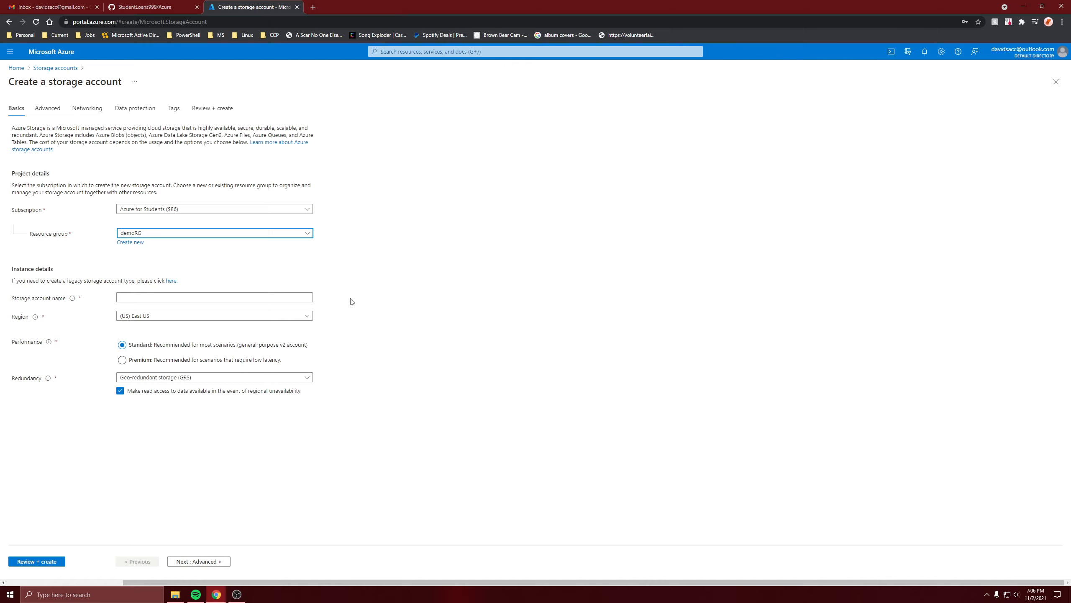
# - Name the storage account newstrg56, choose Locally-redundant storage (LRS) as redundancy, and submit it for creation
pyautogui.click(150, 297)
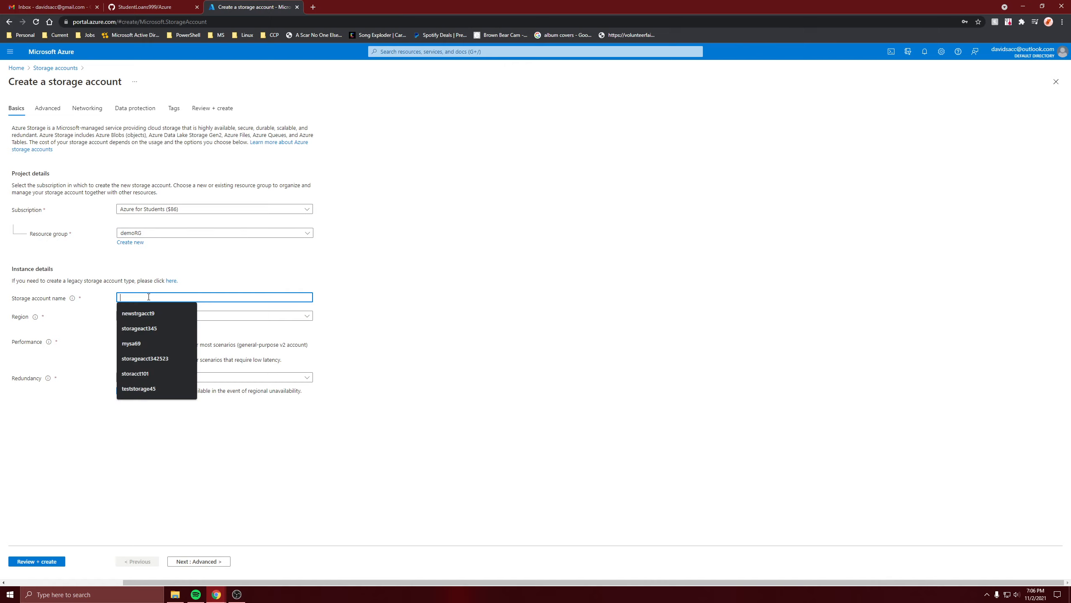
pyautogui.write('news')
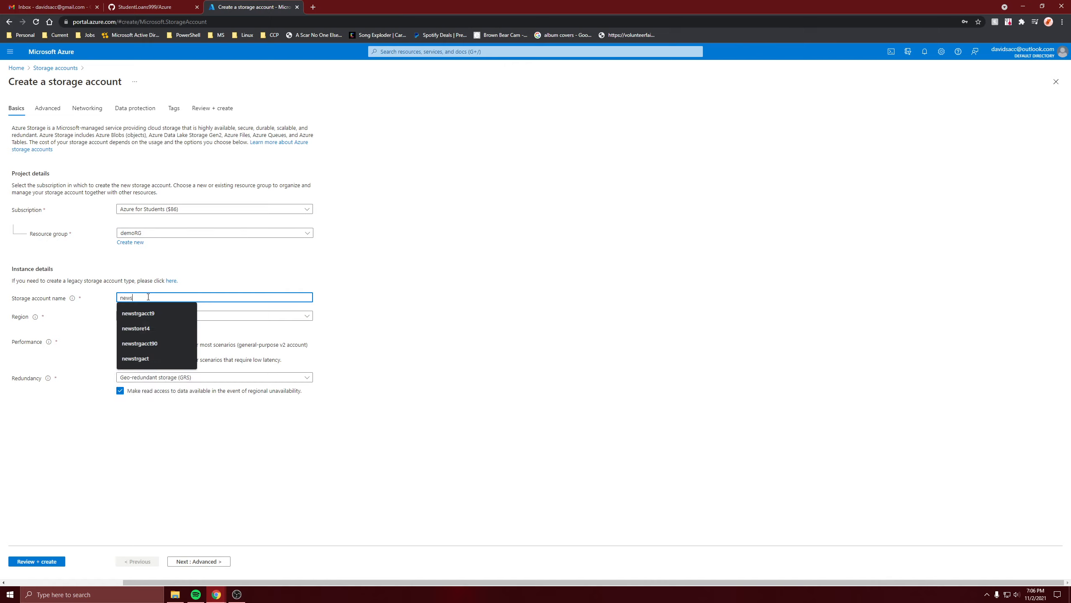
pyautogui.write('trg56')
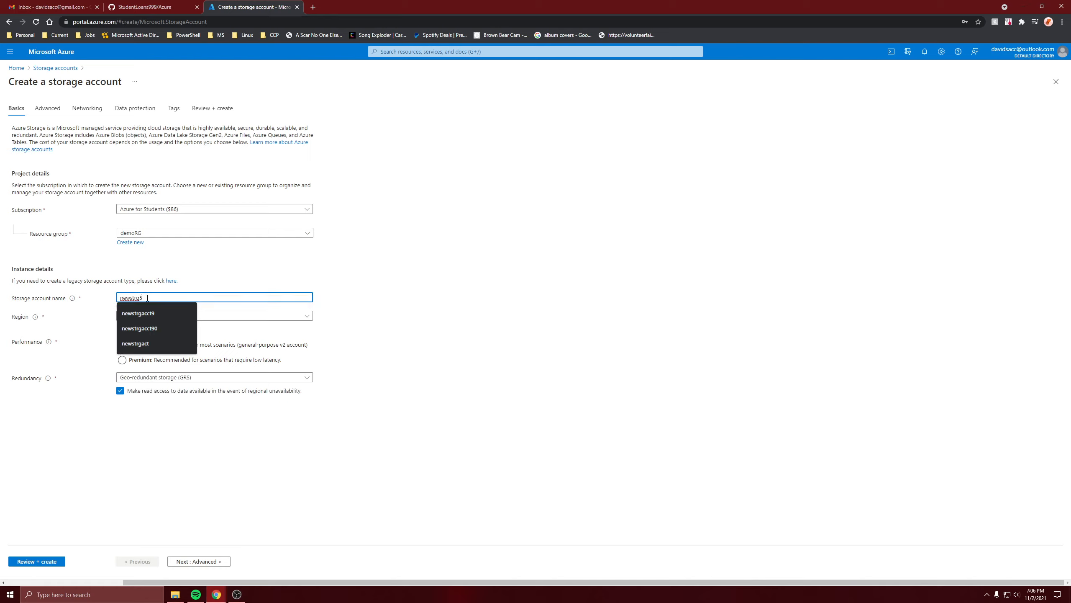
pyautogui.click(178, 381)
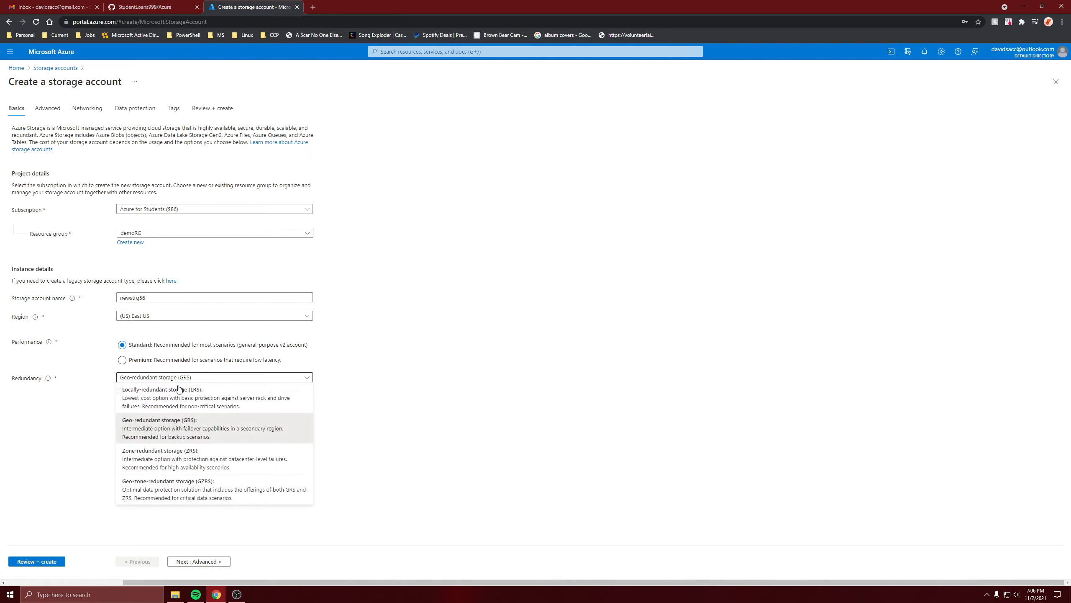
pyautogui.click(171, 398)
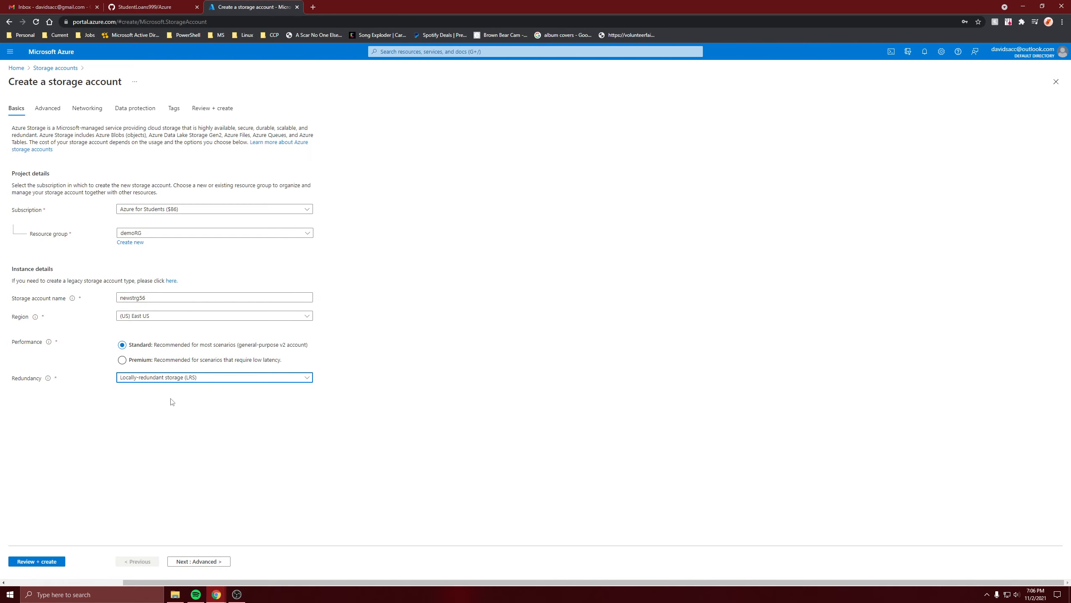
pyautogui.click(61, 561)
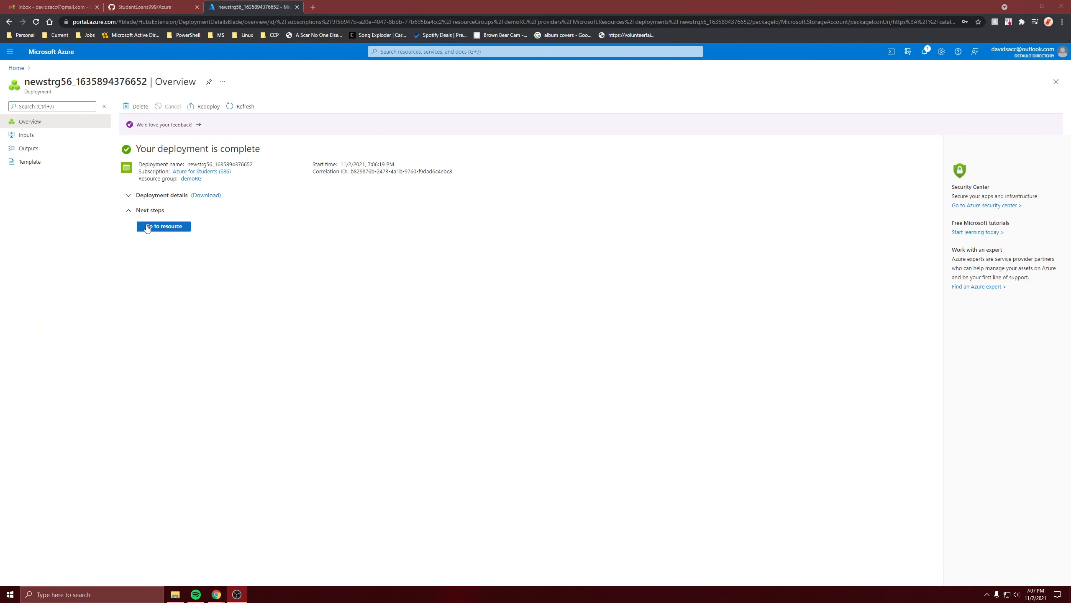
# - Create a file share named newfileshare with the Transaction optimized tier in the newstrg56 storage account
pyautogui.click(145, 226)
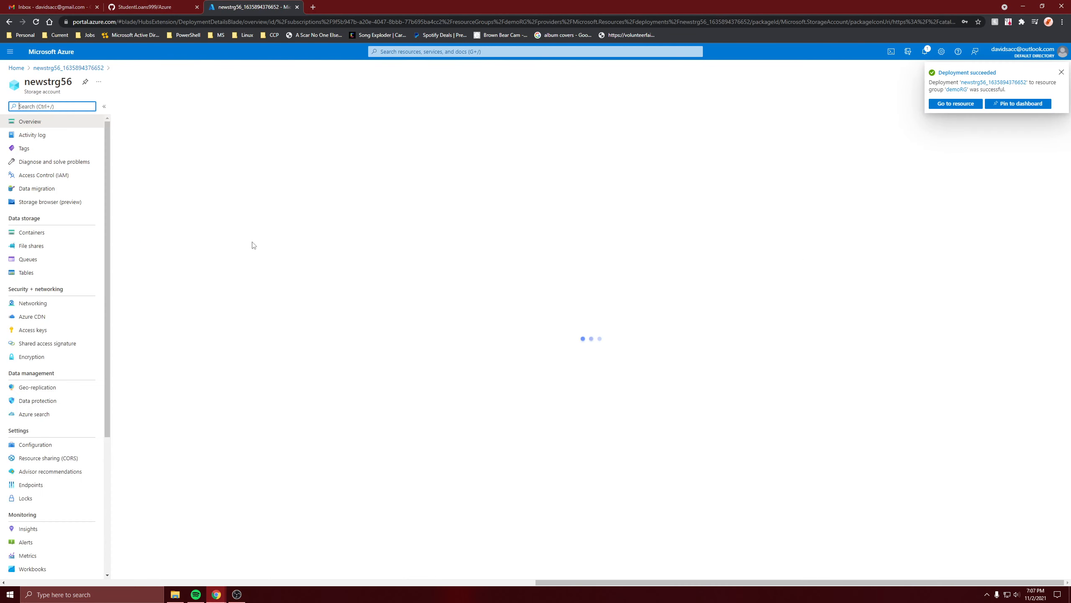
pyautogui.click(32, 259)
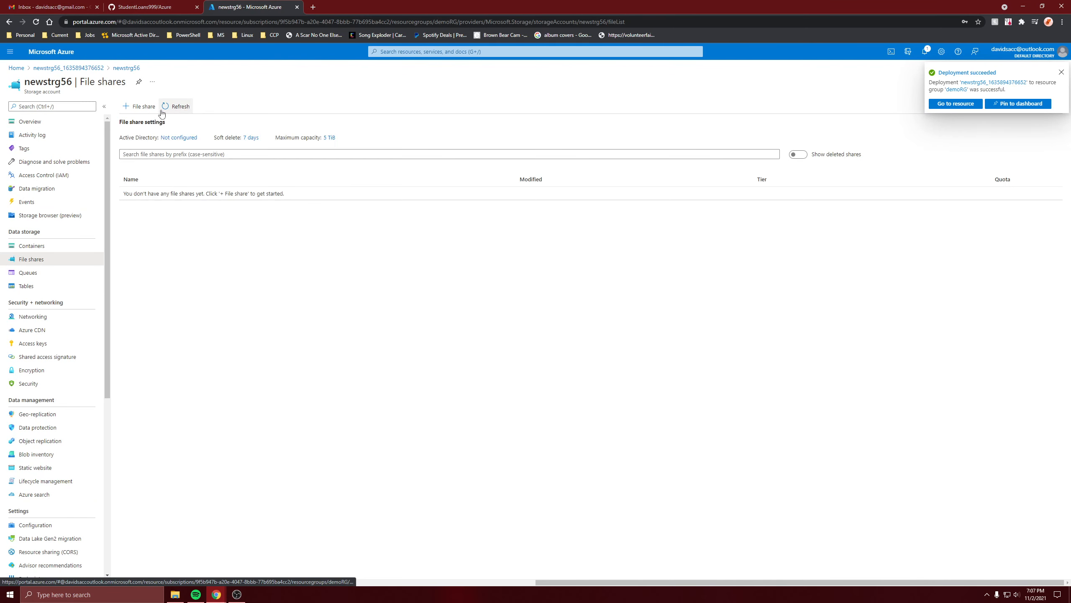
pyautogui.click(140, 106)
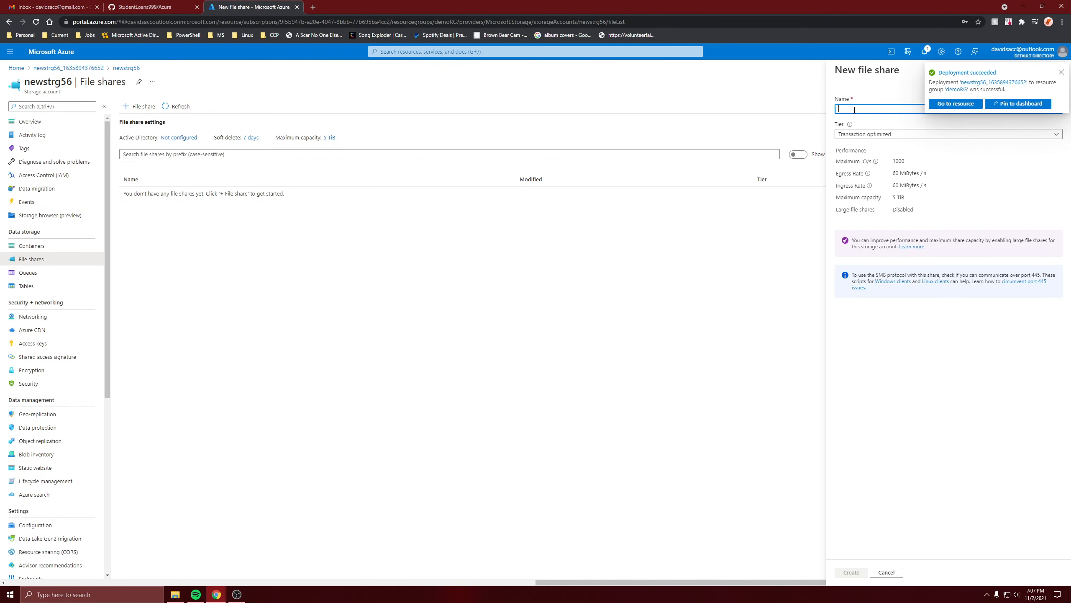
pyautogui.write('newf')
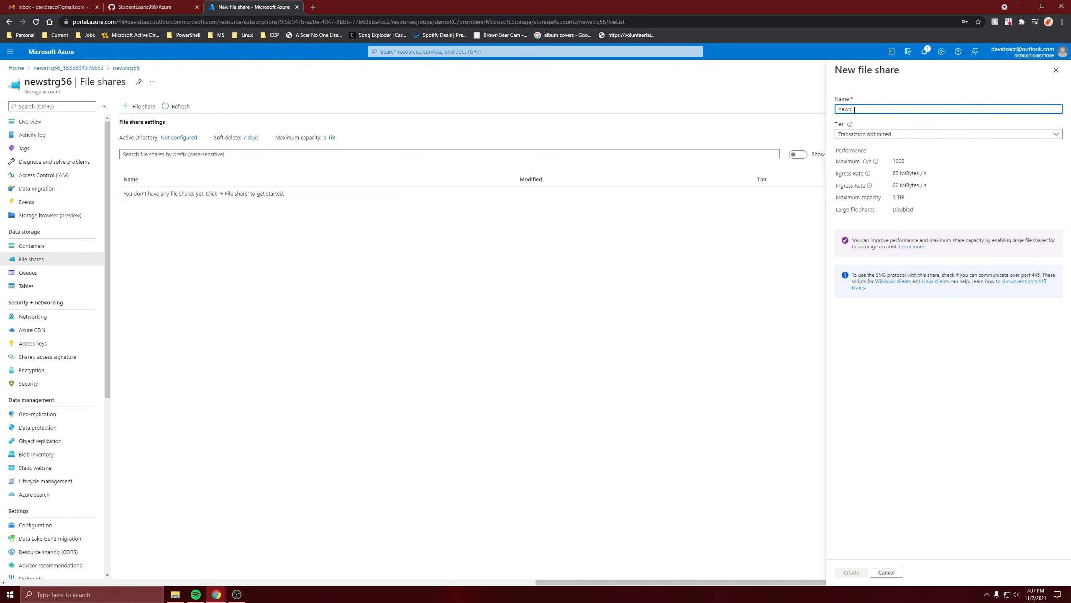
pyautogui.write('ileshare')
pyautogui.click(872, 134)
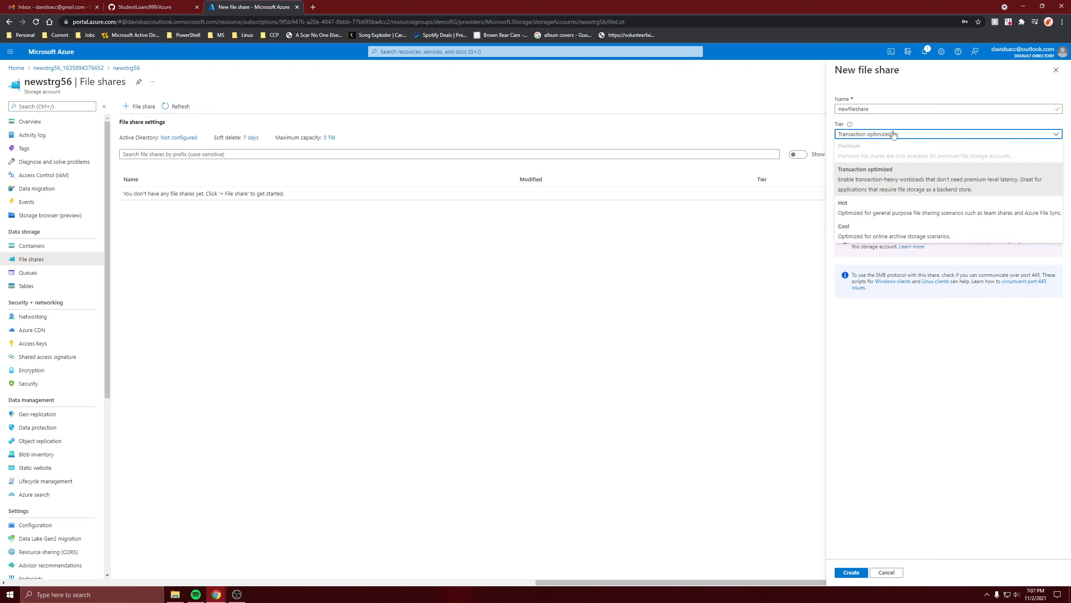
pyautogui.click(894, 135)
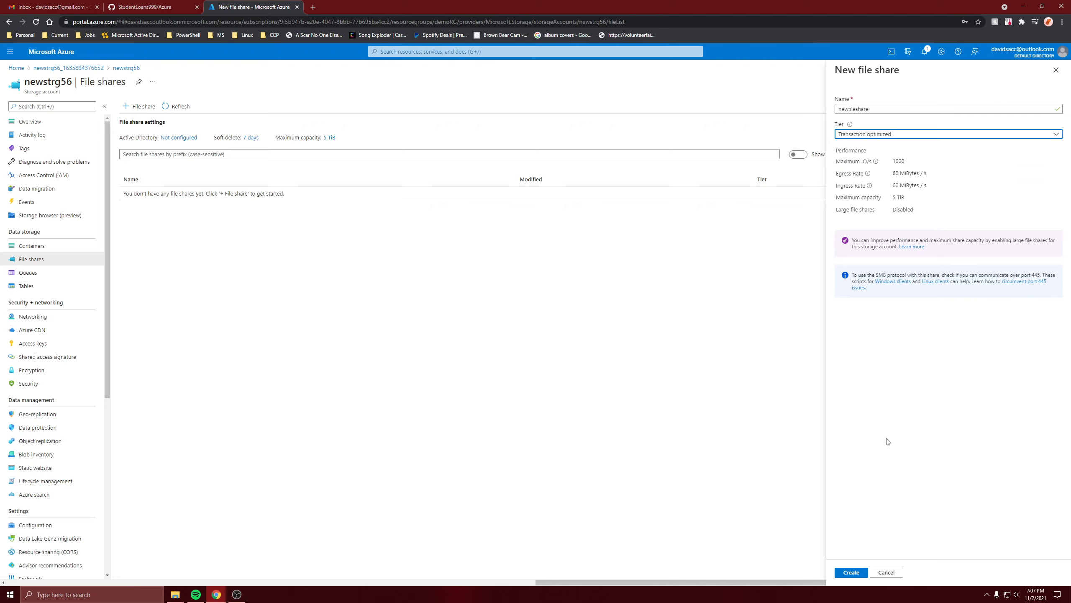
pyautogui.click(857, 572)
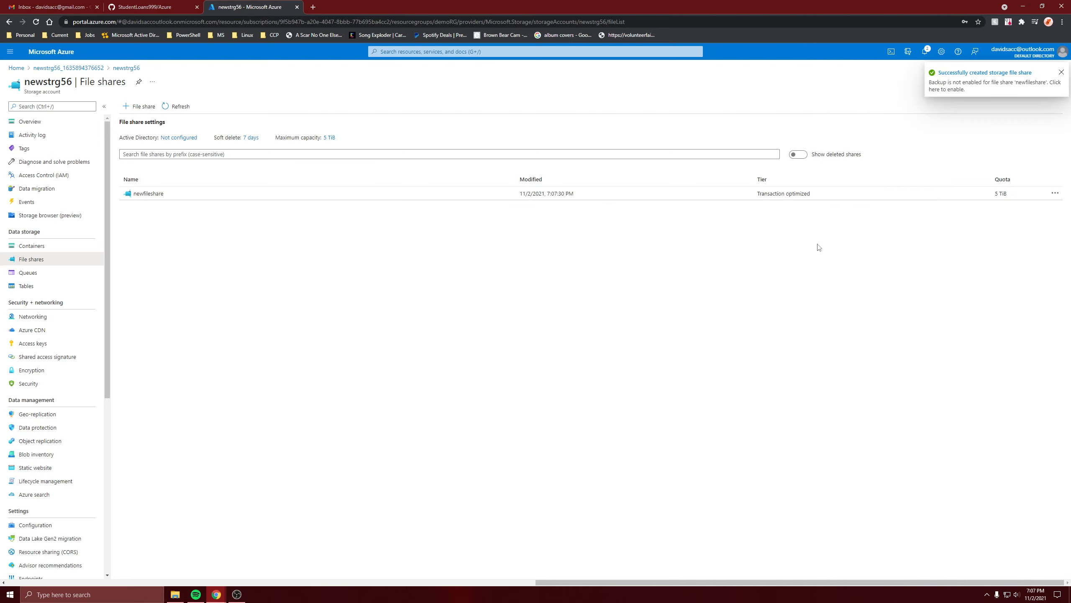
# - View the contents of the newfileshare file share and return to the portal home page
pyautogui.click(184, 202)
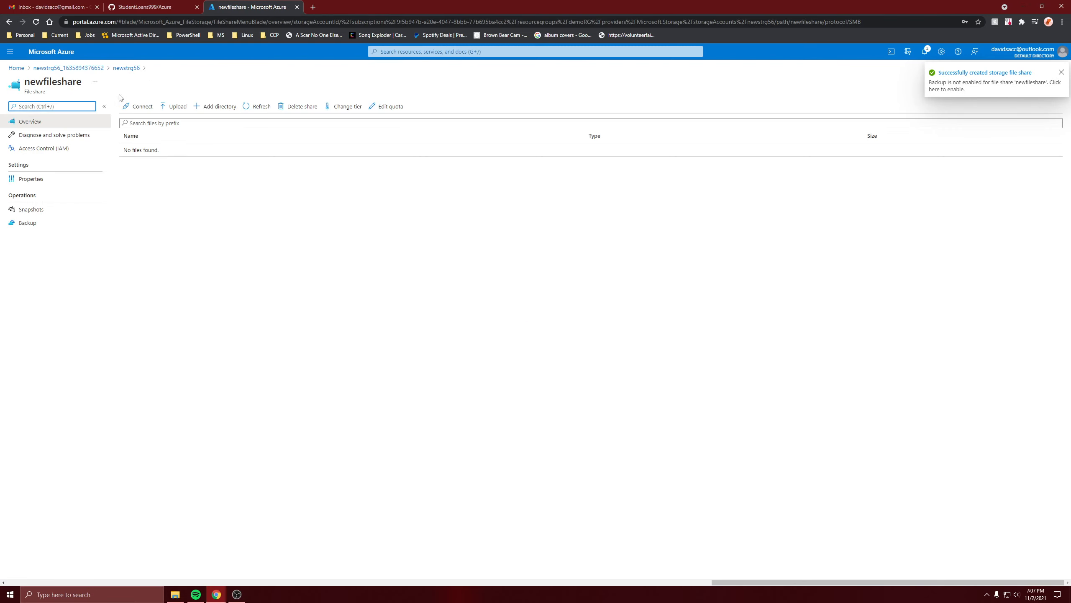
pyautogui.click(59, 68)
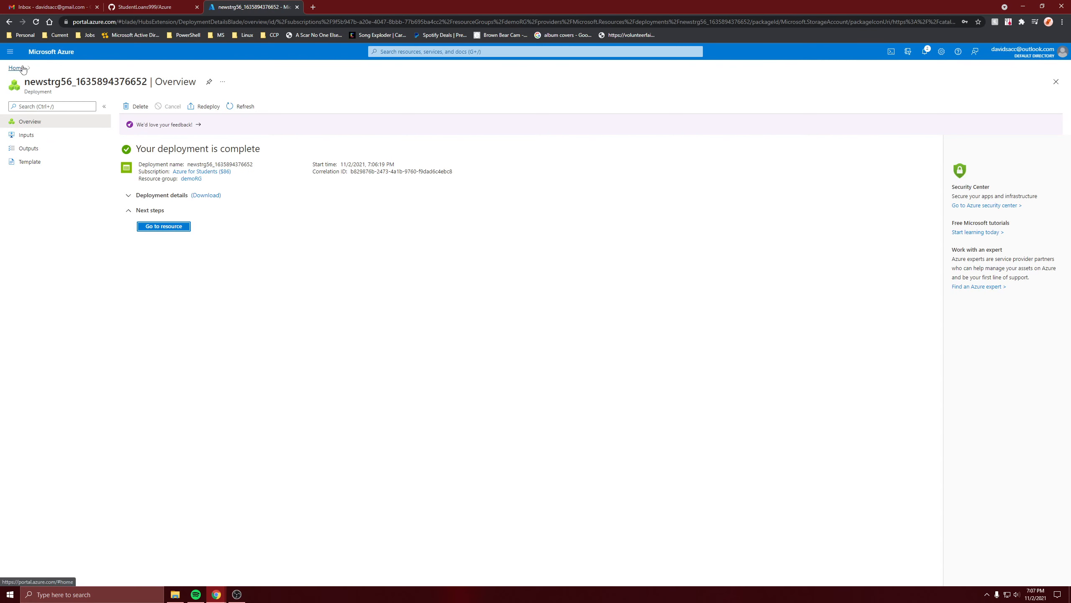
pyautogui.click(22, 68)
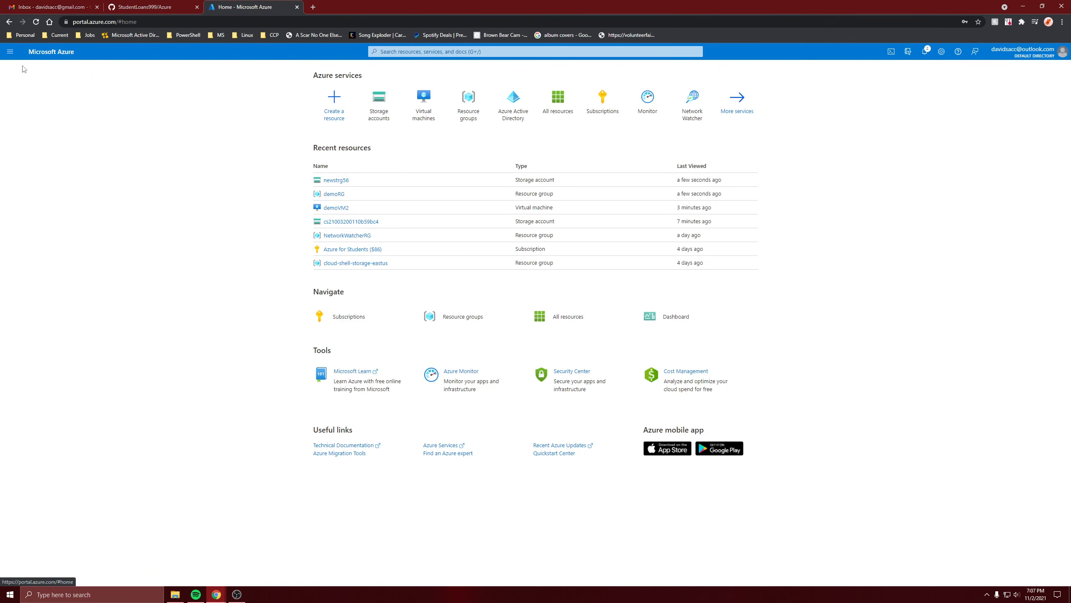
# - Add the AZ-104 Azure Administrator | Hands-on Learning marketplace offer to favorites and return to the resource creation page
pyautogui.click(345, 116)
pyautogui.write('azur')
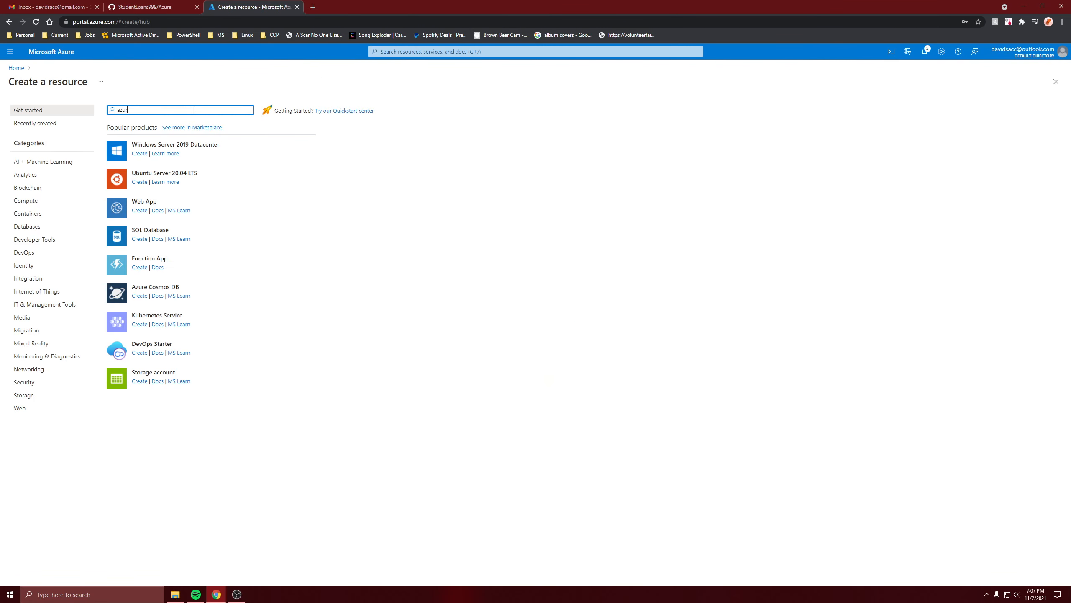
pyautogui.write('e fu')
pyautogui.press('BackSpace')
pyautogui.write('il')
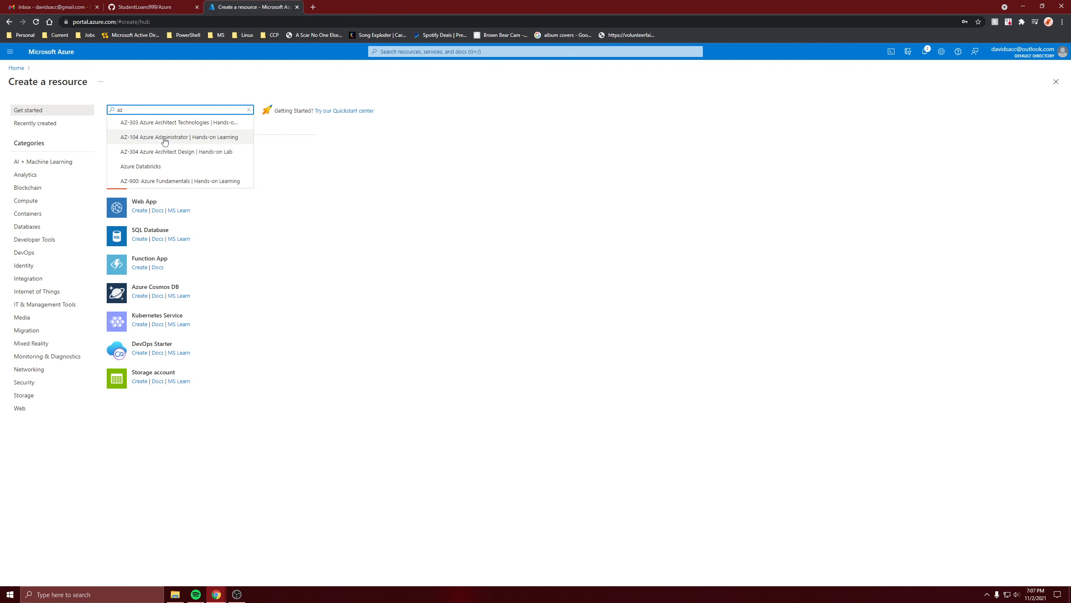
pyautogui.click(165, 140)
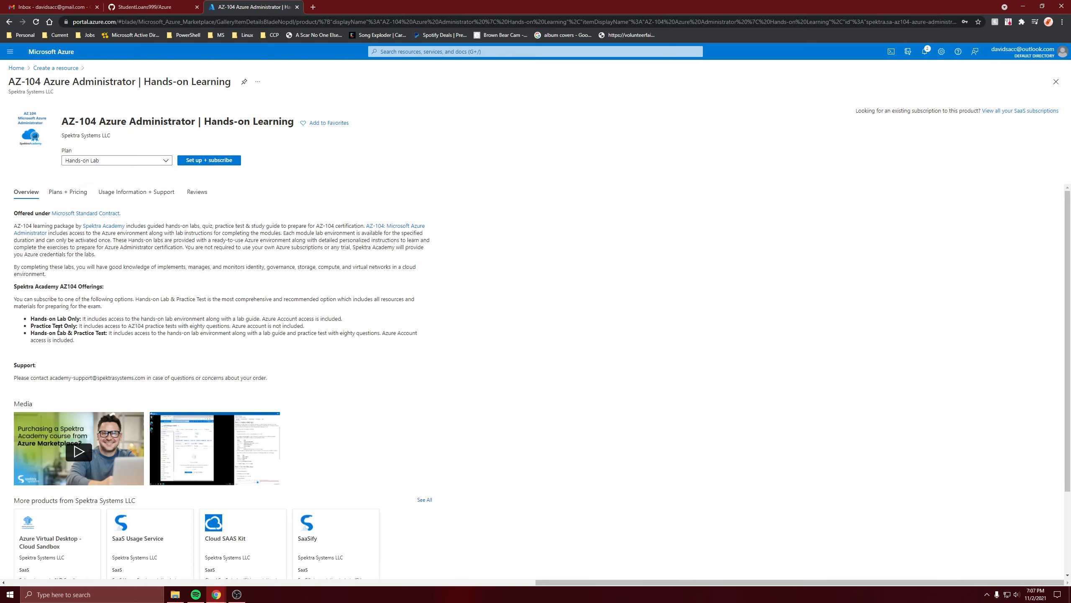
pyautogui.click(328, 124)
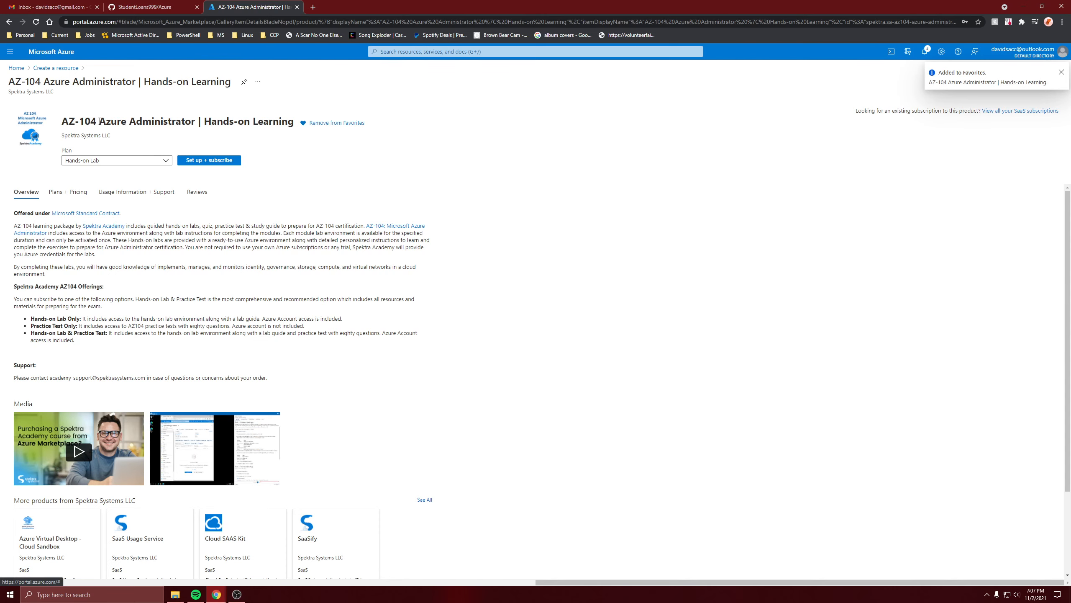
pyautogui.scroll(-1, 223, 289)
pyautogui.scroll(1, 222, 289)
pyautogui.hotkey('alt', 'Left')
# - Find Azure File Sync in the marketplace and start deploying it
pyautogui.write('a')
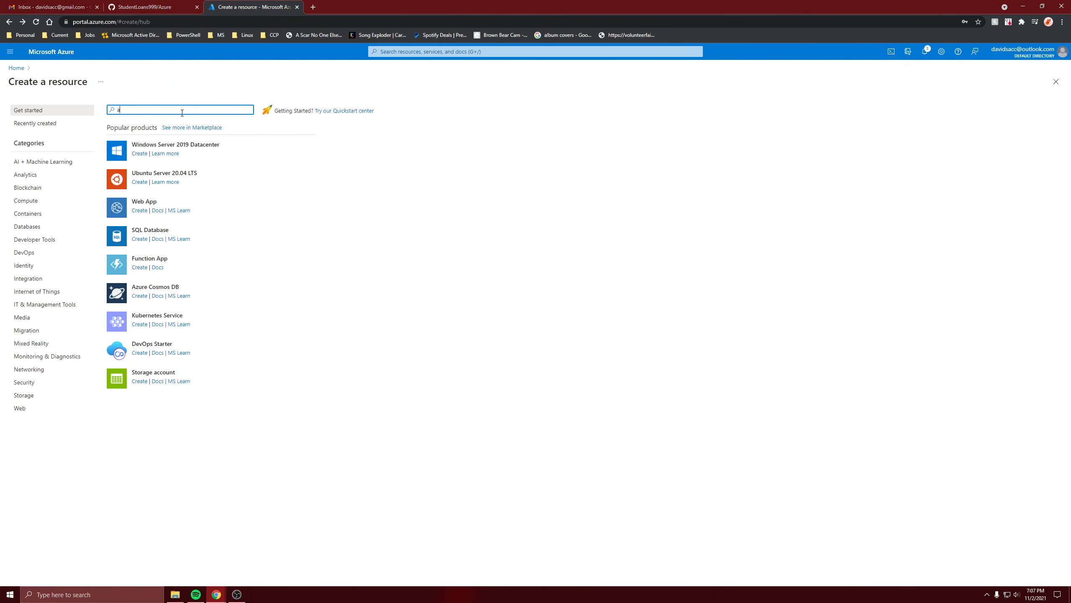
pyautogui.write('zure file')
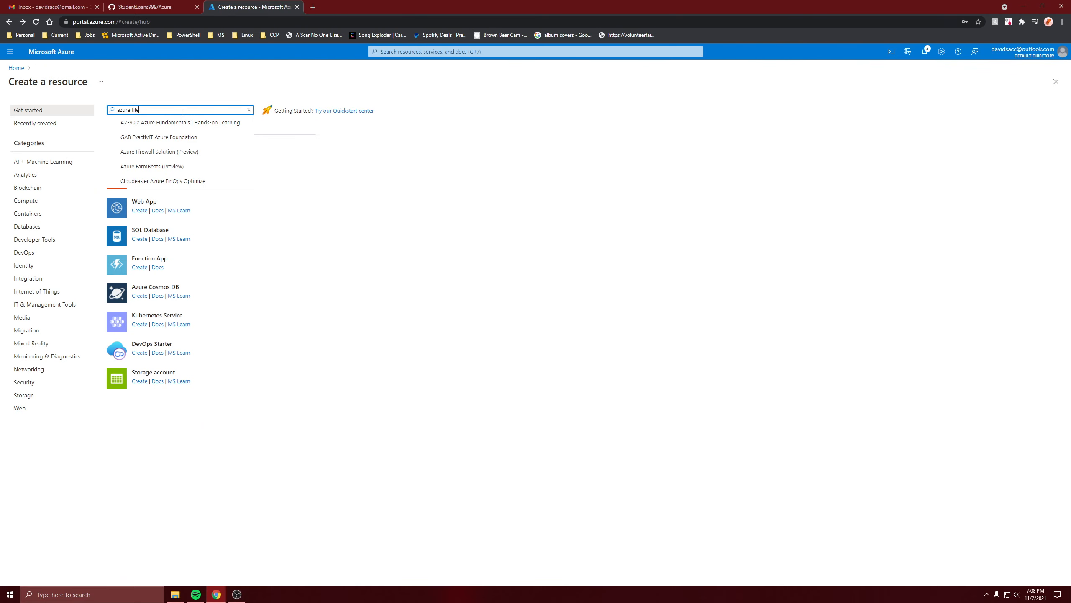
pyautogui.click(179, 121)
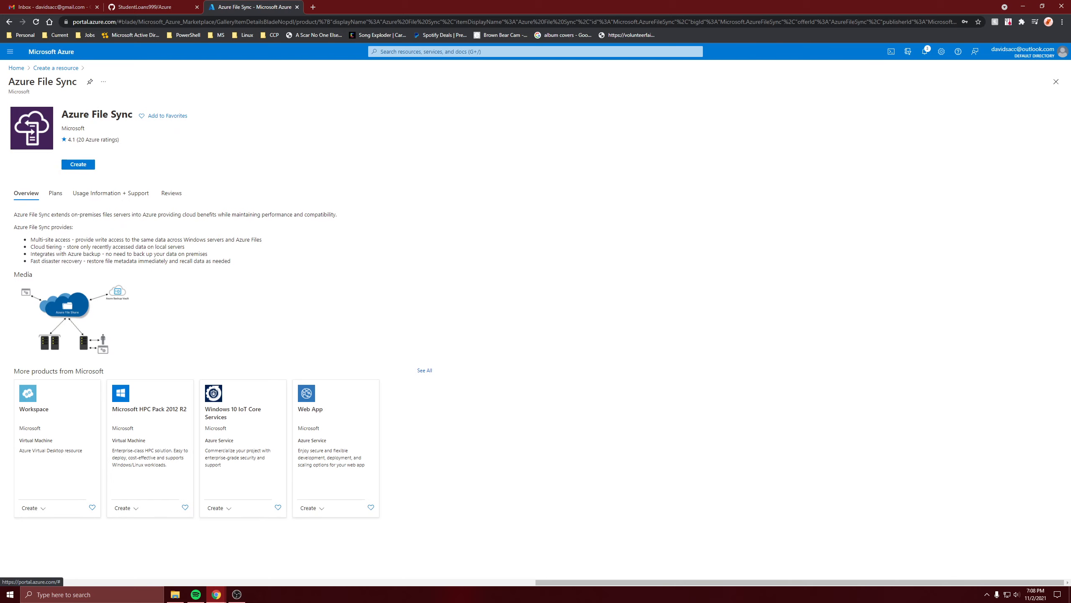
pyautogui.click(81, 165)
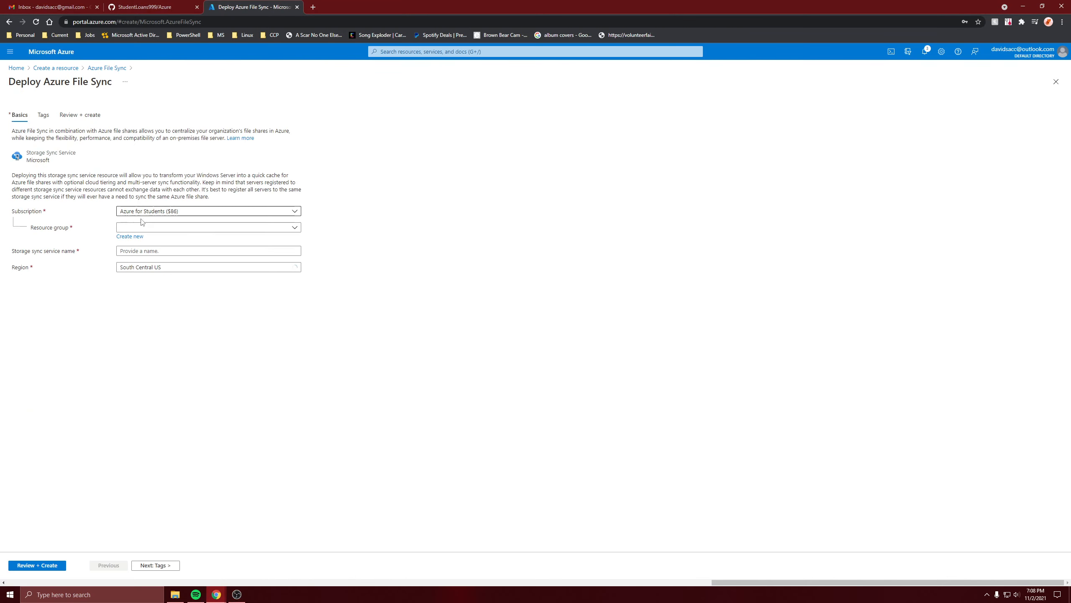
# - Assign the storage sync service to the demoRG resource group and name it storsync
pyautogui.click(143, 227)
pyautogui.click(159, 269)
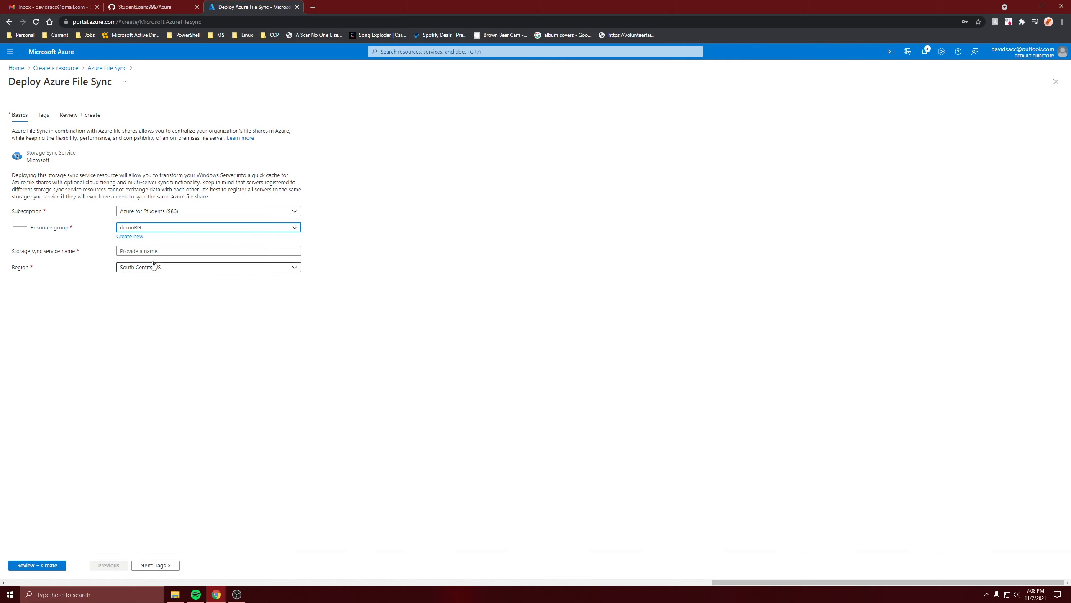
pyautogui.click(149, 251)
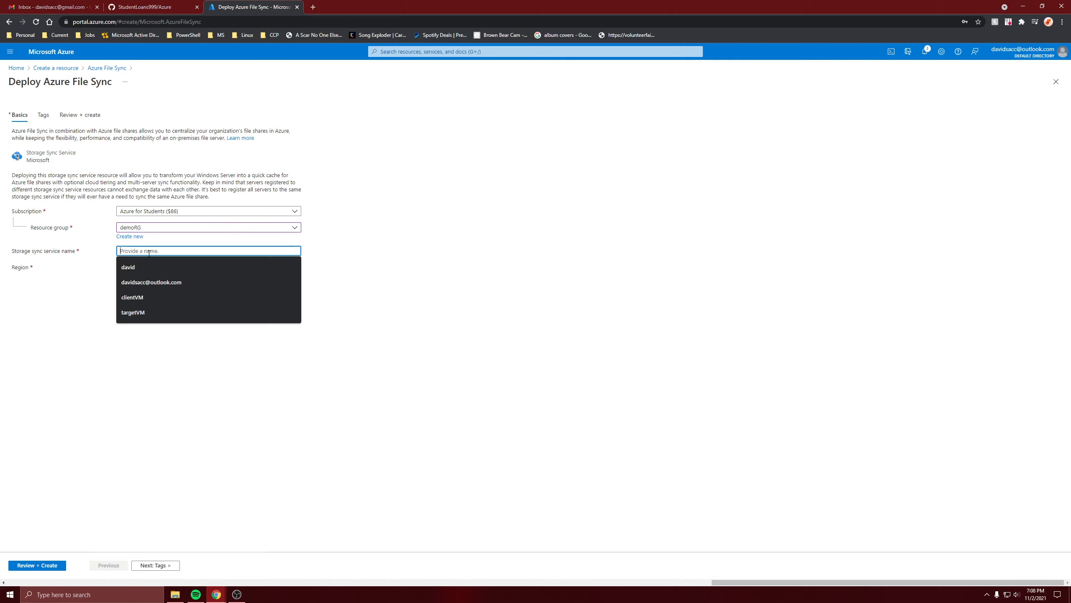
pyautogui.write('storsy')
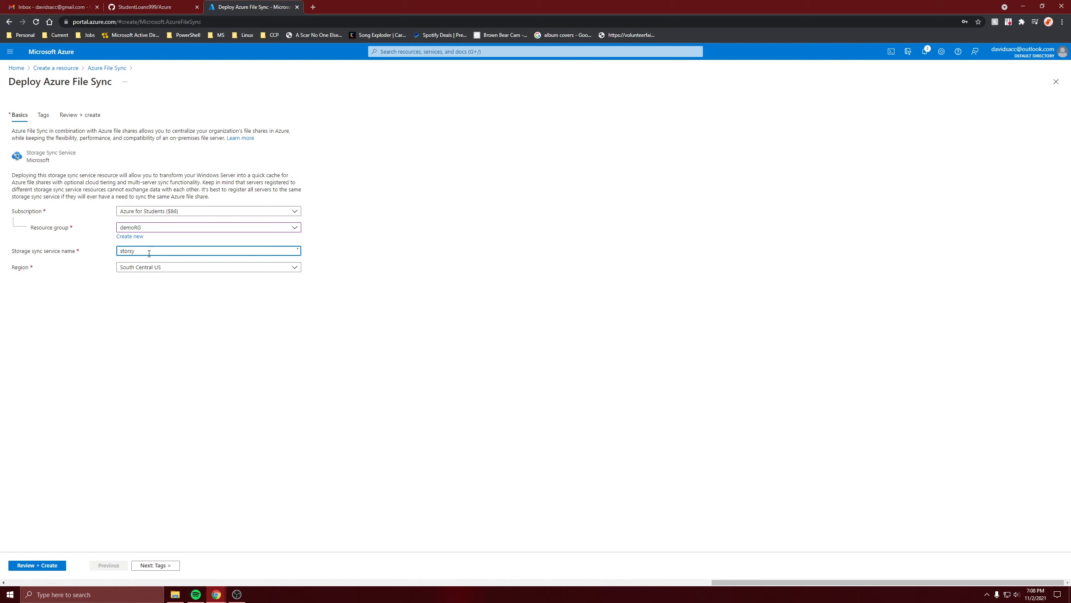
pyautogui.write('nc')
pyautogui.click(141, 302)
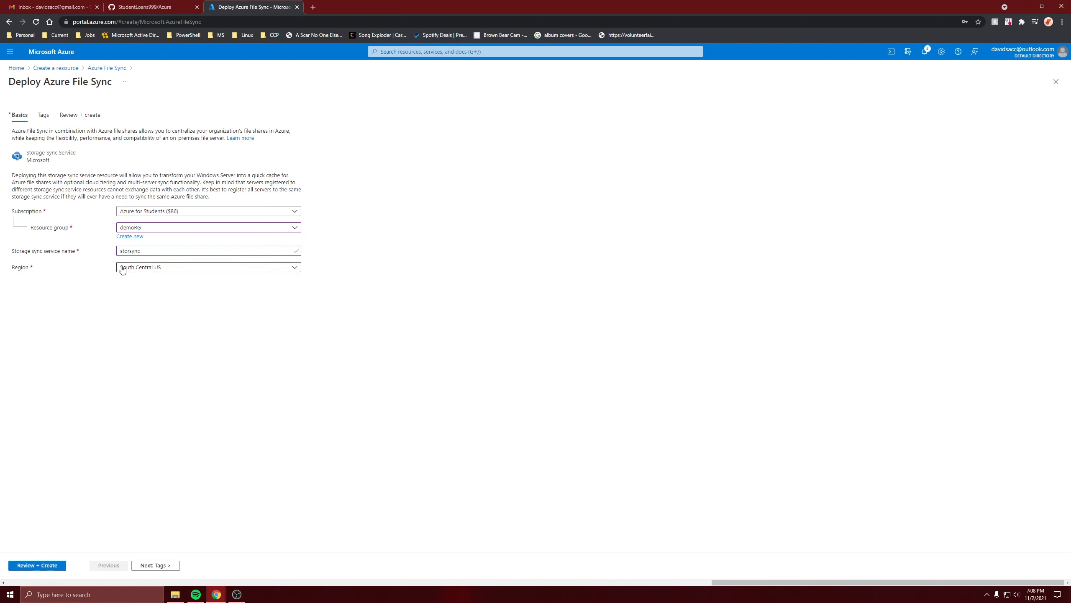
# - Set the storage sync service's region to East US, then review and create the service
pyautogui.click(123, 268)
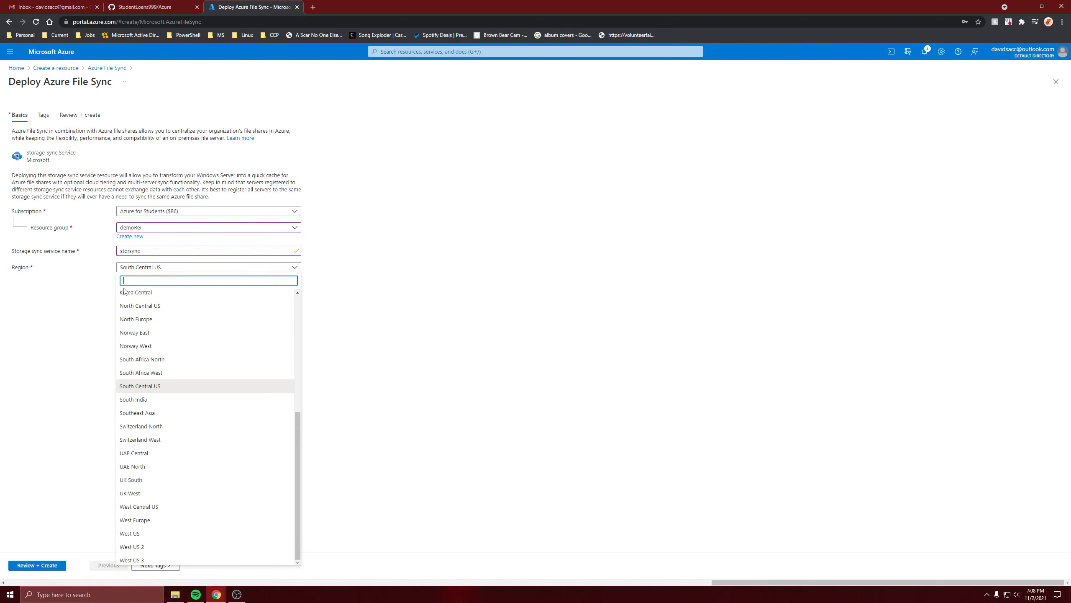
pyautogui.scroll(1, 155, 401)
pyautogui.scroll(4, 155, 401)
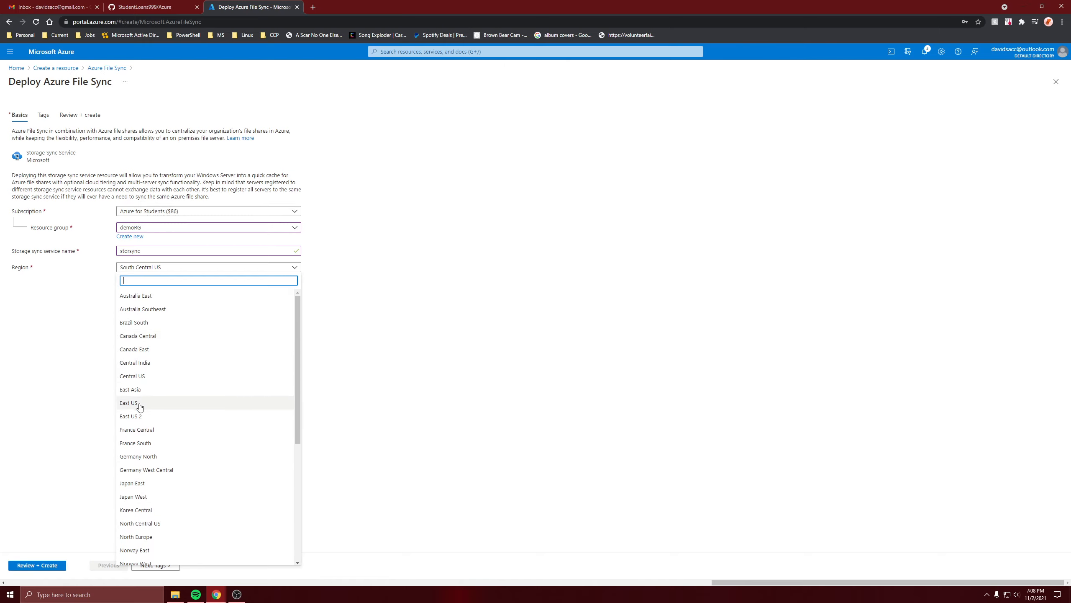
pyautogui.click(139, 403)
pyautogui.click(48, 565)
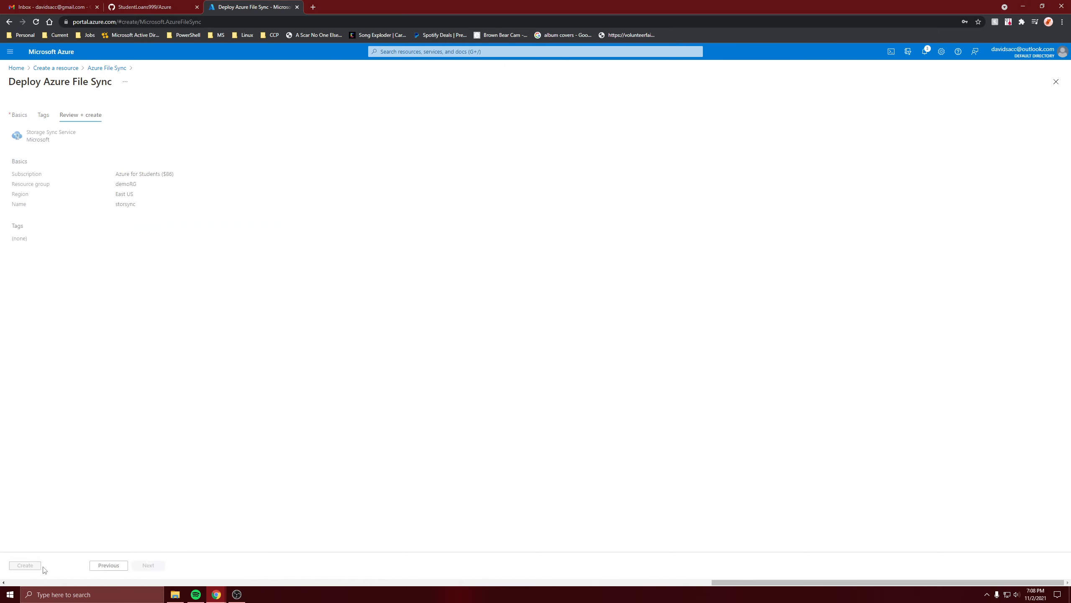
pyautogui.click(25, 565)
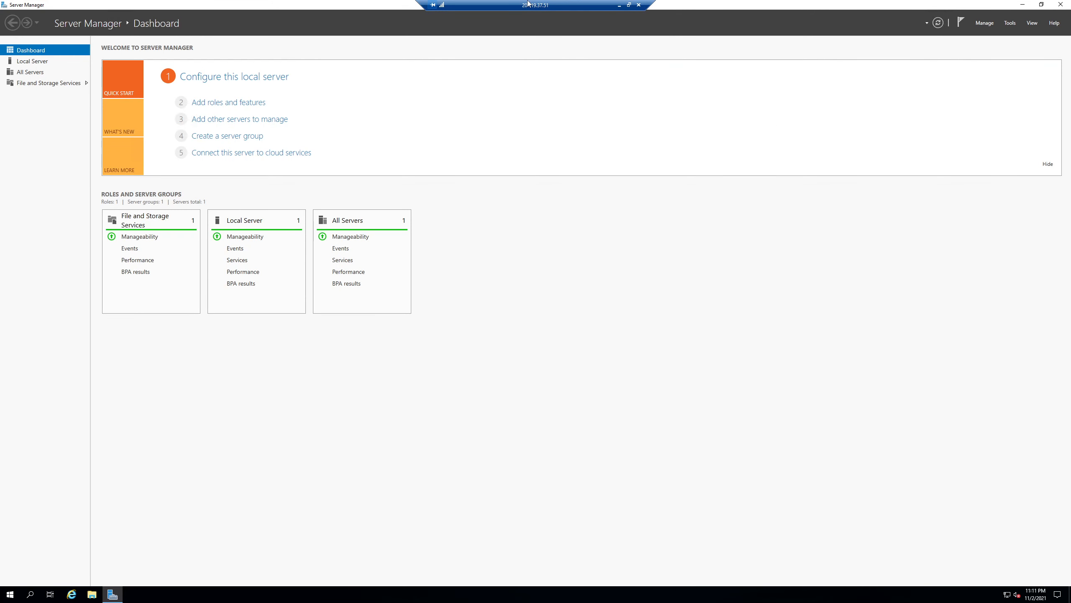
# - In the demoVM1 remote session, turn off IE Enhanced Security Configuration for both administrators and users
pyautogui.doubleClick(528, 3)
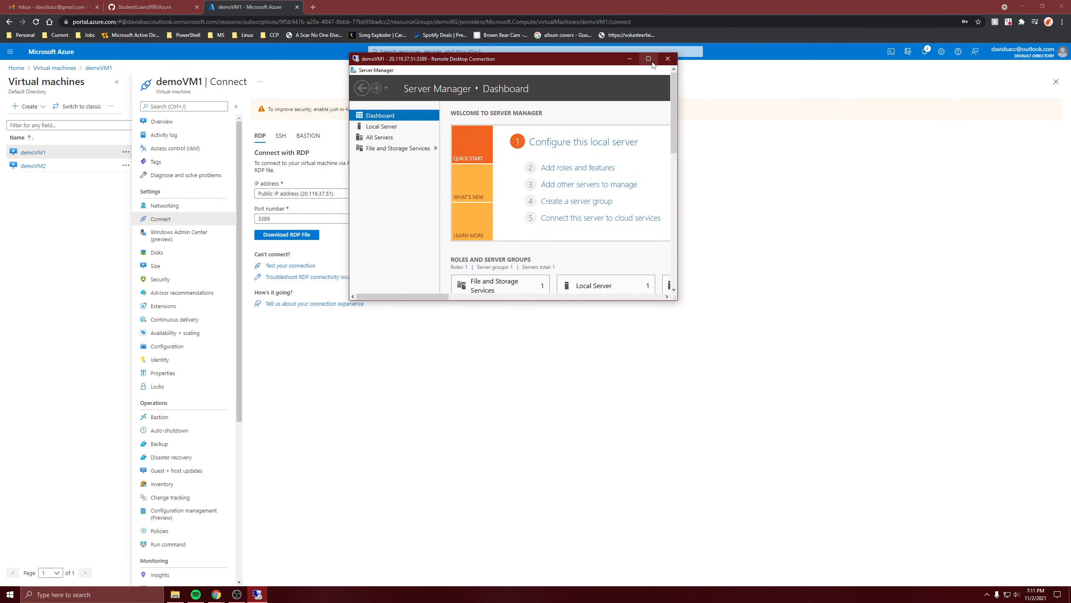
pyautogui.click(648, 59)
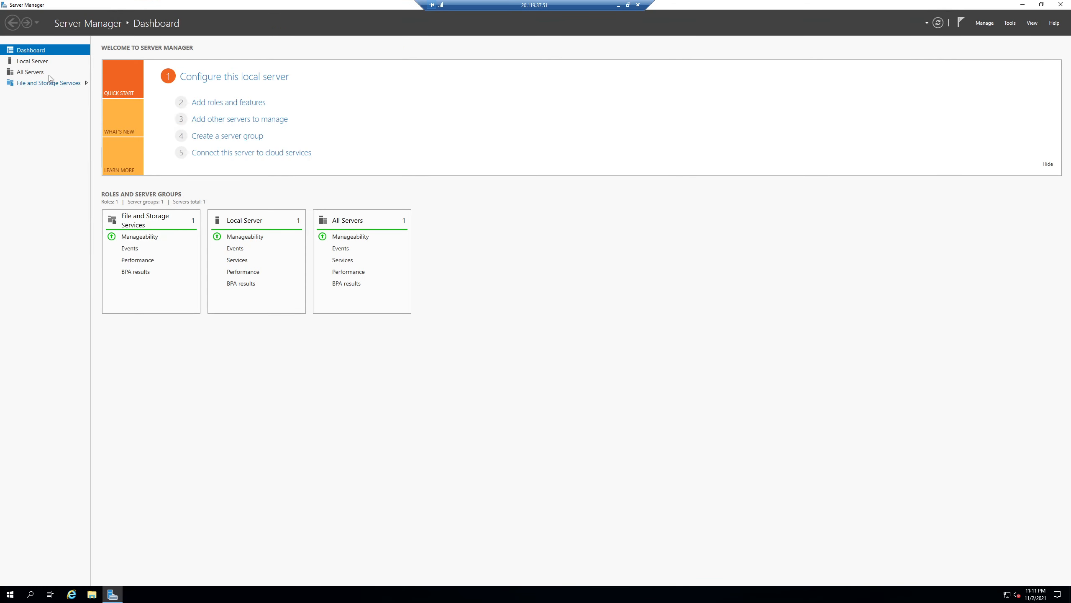
pyautogui.click(30, 61)
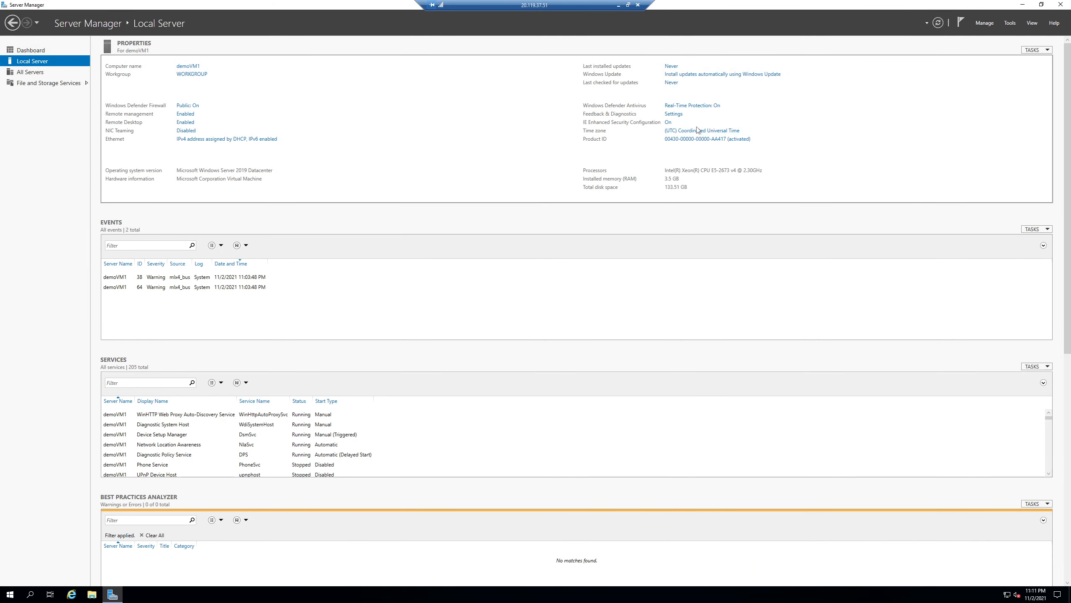
pyautogui.click(669, 122)
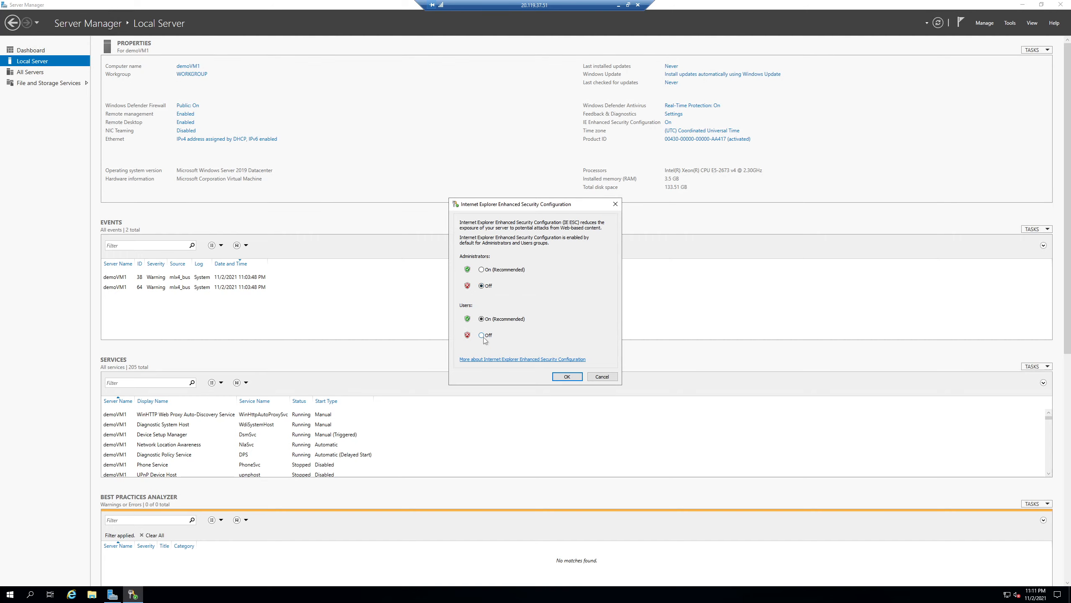
pyautogui.click(481, 335)
pyautogui.click(567, 376)
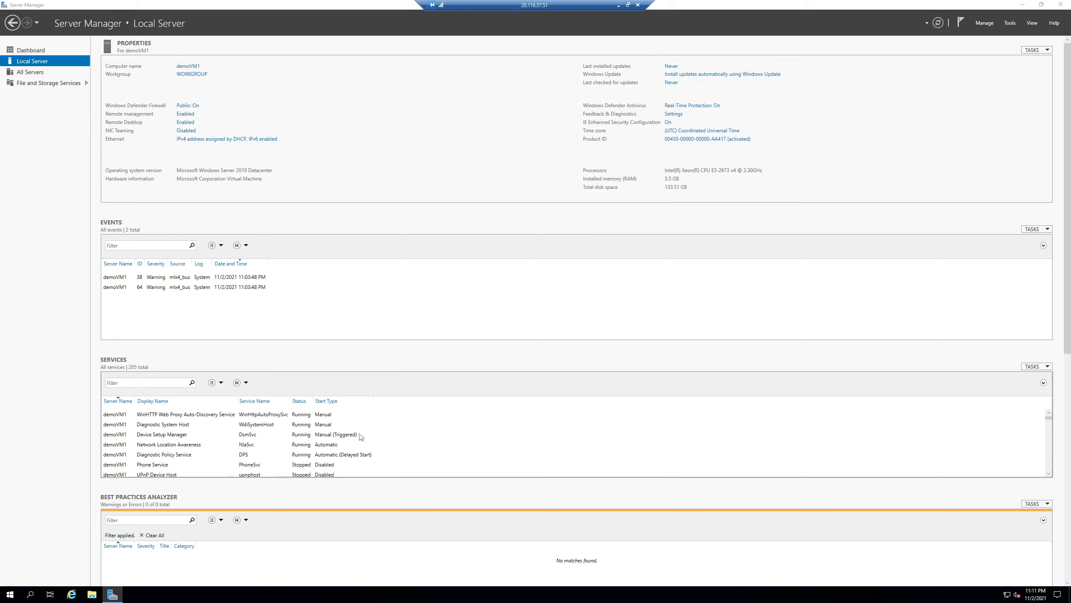
pyautogui.click(71, 594)
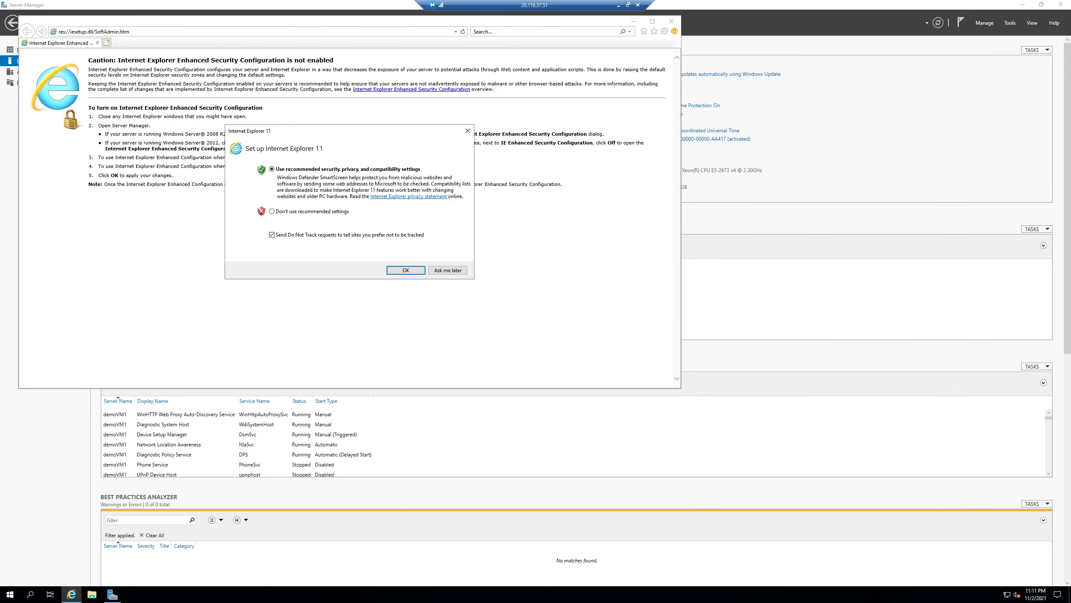
pyautogui.click(448, 269)
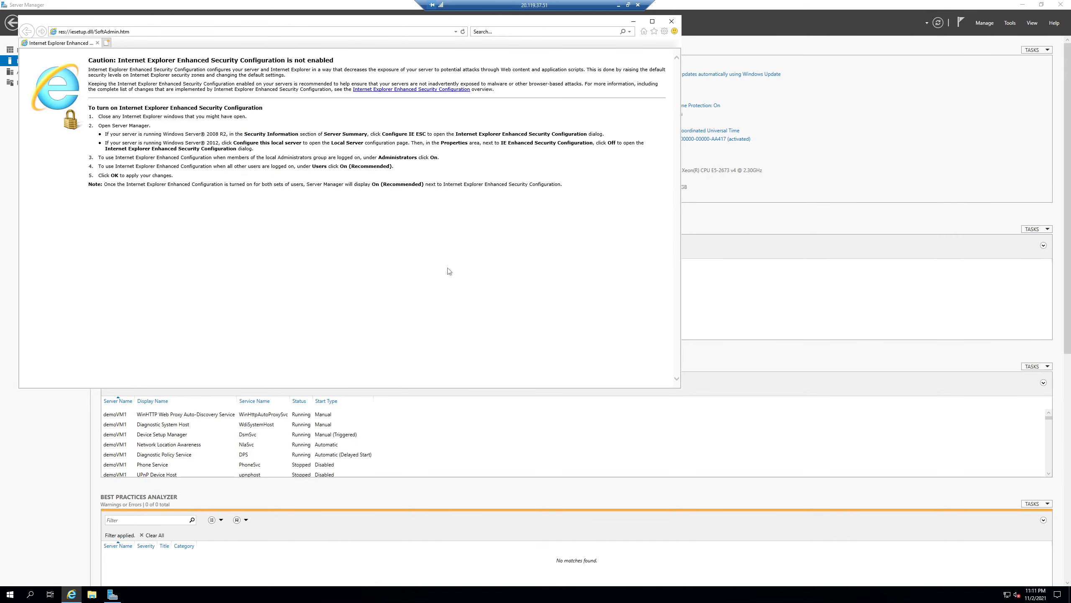
pyautogui.click(289, 32)
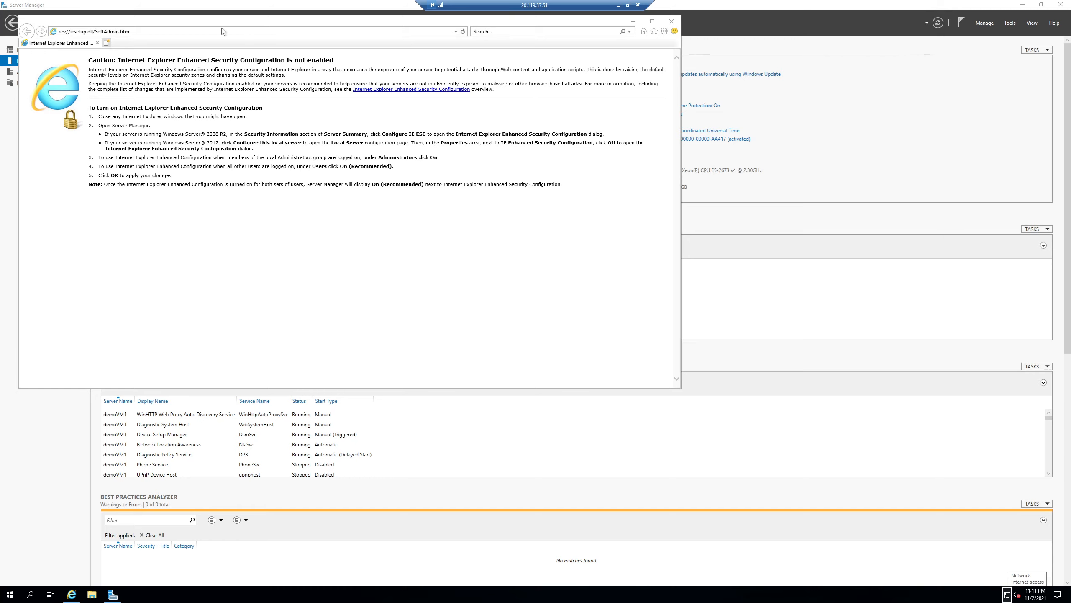
pyautogui.click(192, 31)
pyautogui.press('super')
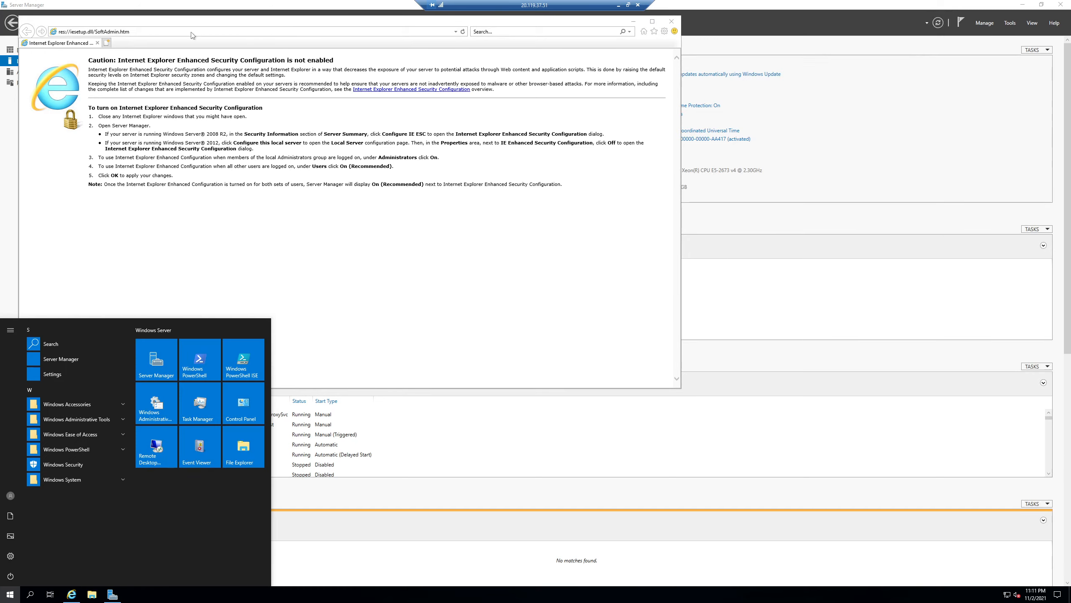
pyautogui.press('super')
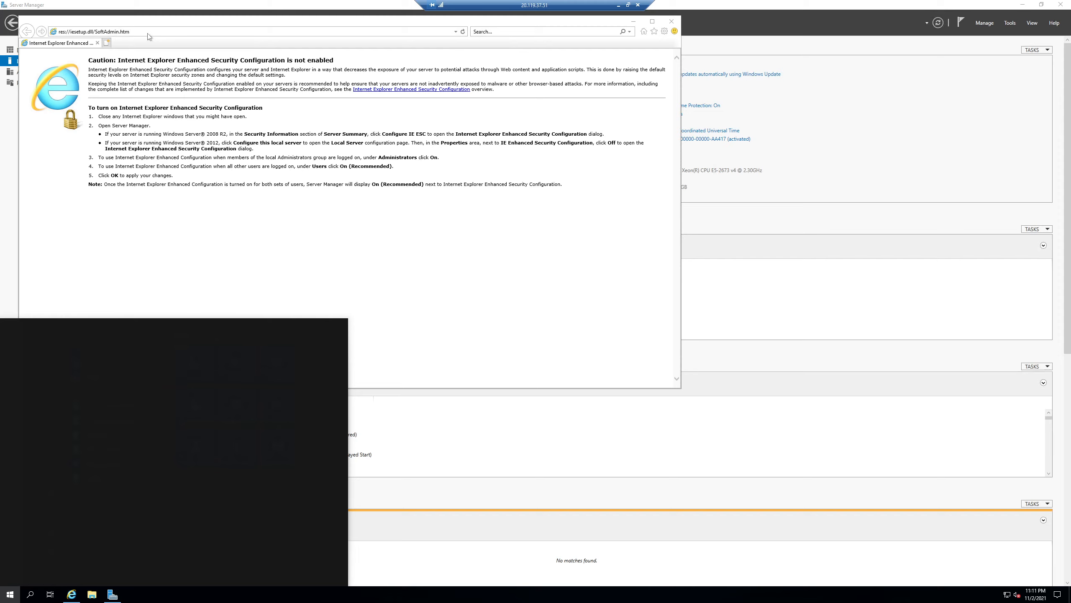
pyautogui.write('https://www.microsoft.com/en-us/download/details.aspx?id=57159')
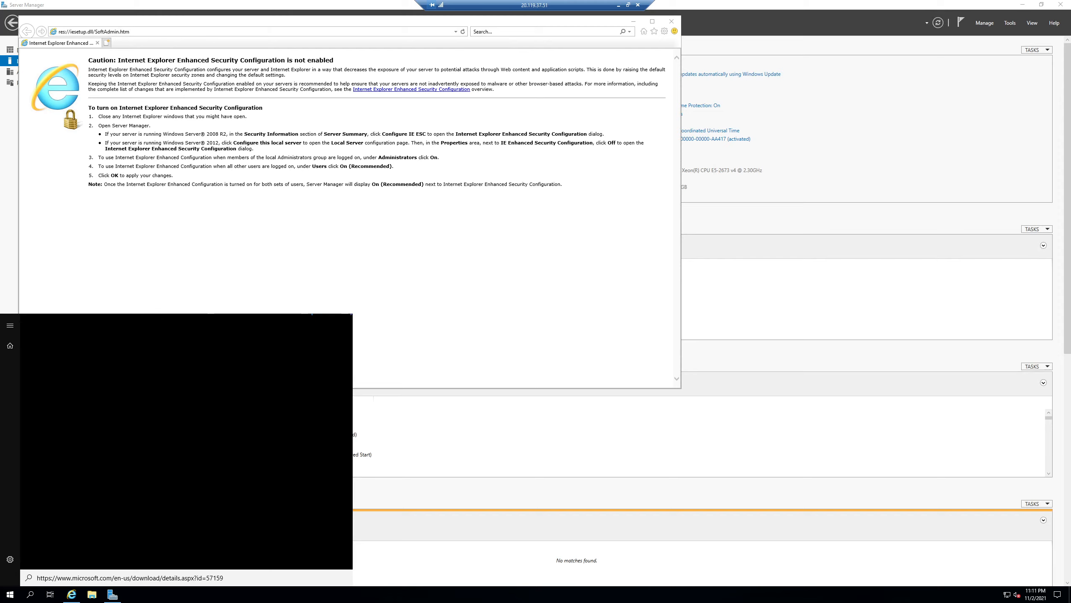
pyautogui.click(127, 32)
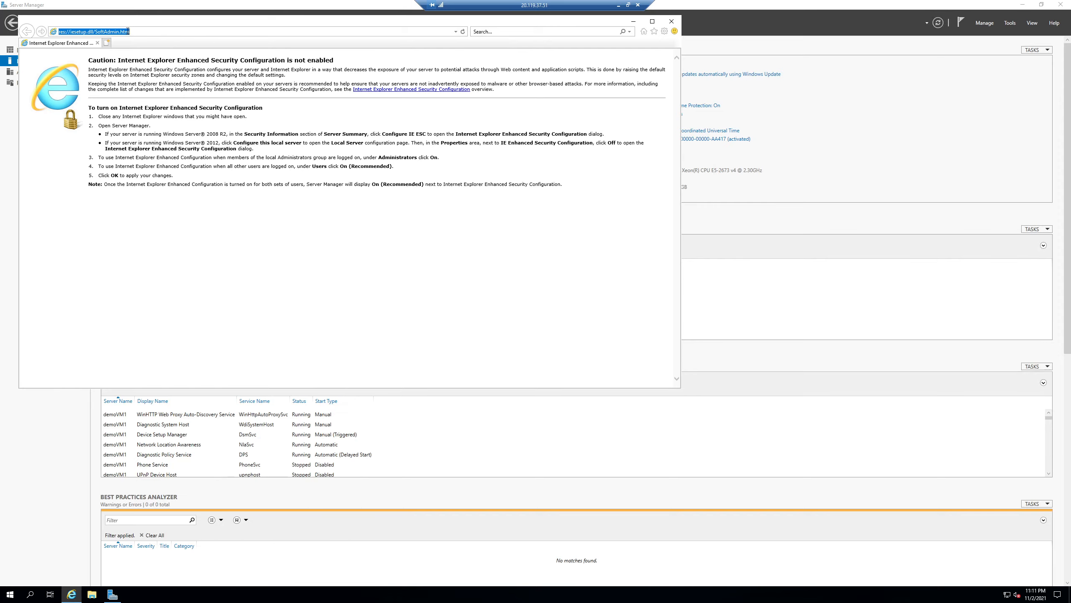
pyautogui.write('https://www.microsoft.com/en-us/download/details.aspx?id=57159')
pyautogui.press('Return')
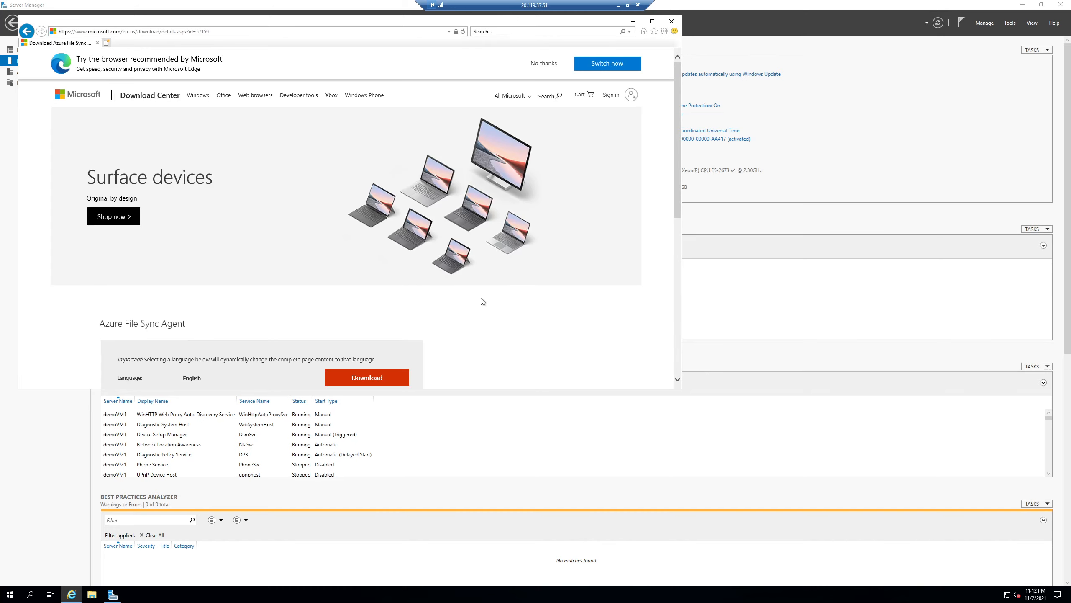
# - Download the Azure File Sync Agent installer StorageSyncAgent_WS2019.msi and run it
pyautogui.scroll(-2, 348, 344)
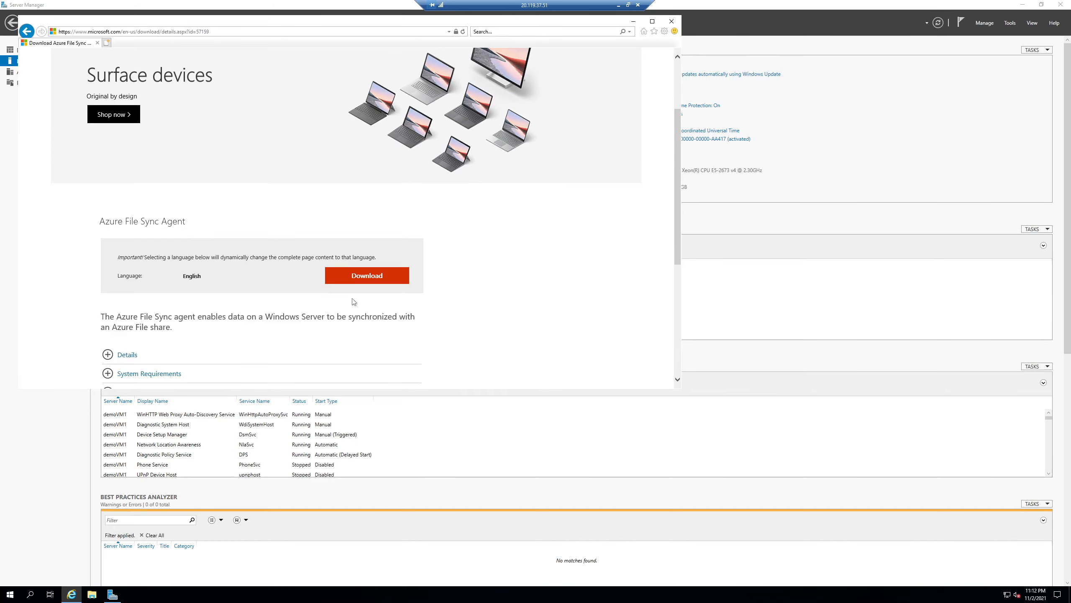
pyautogui.click(363, 278)
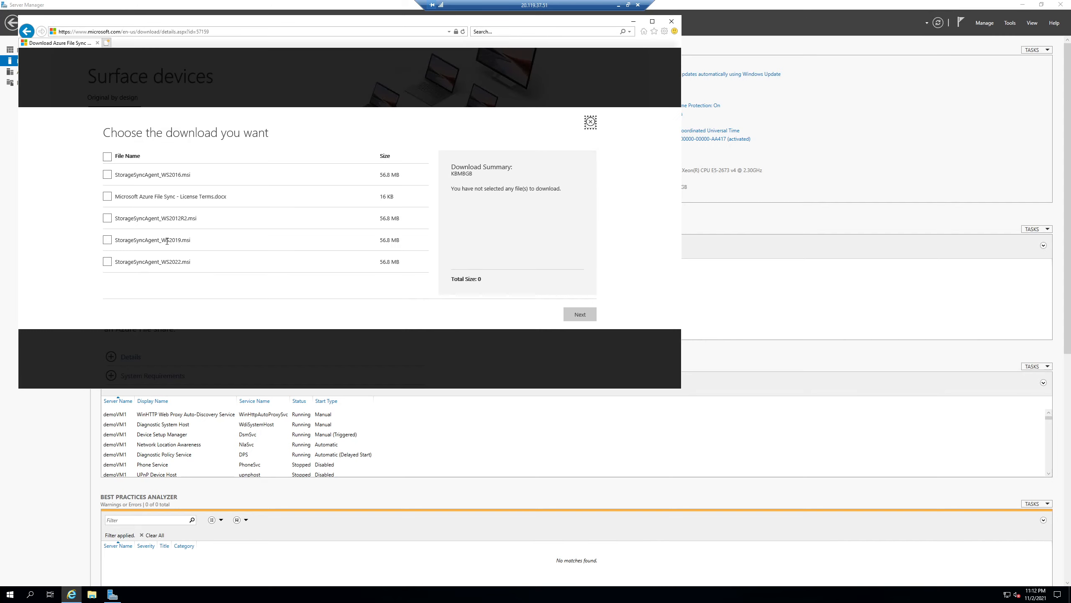
pyautogui.click(107, 240)
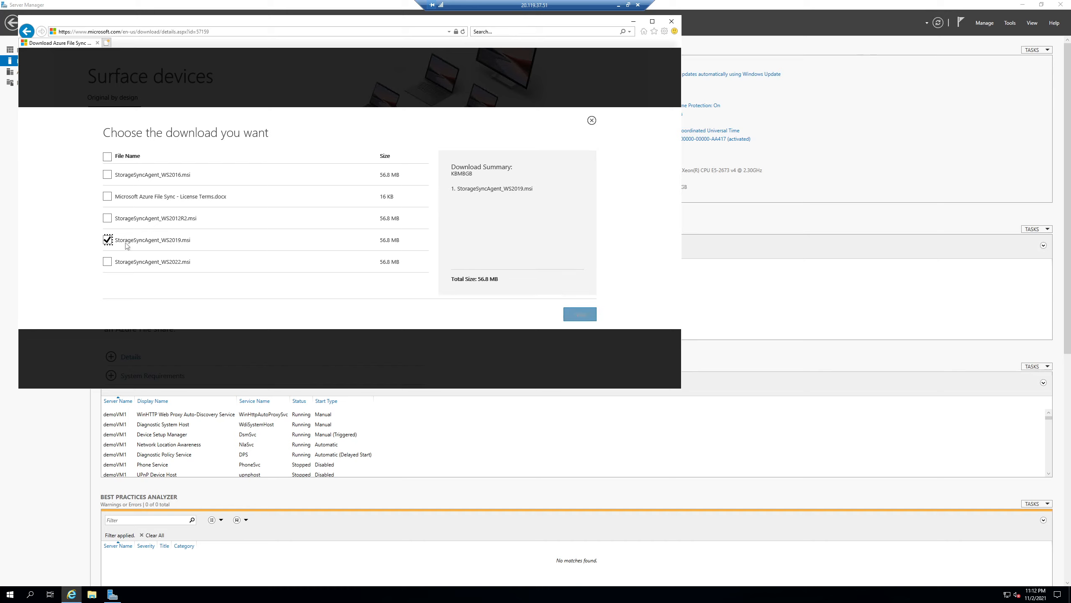
pyautogui.click(572, 314)
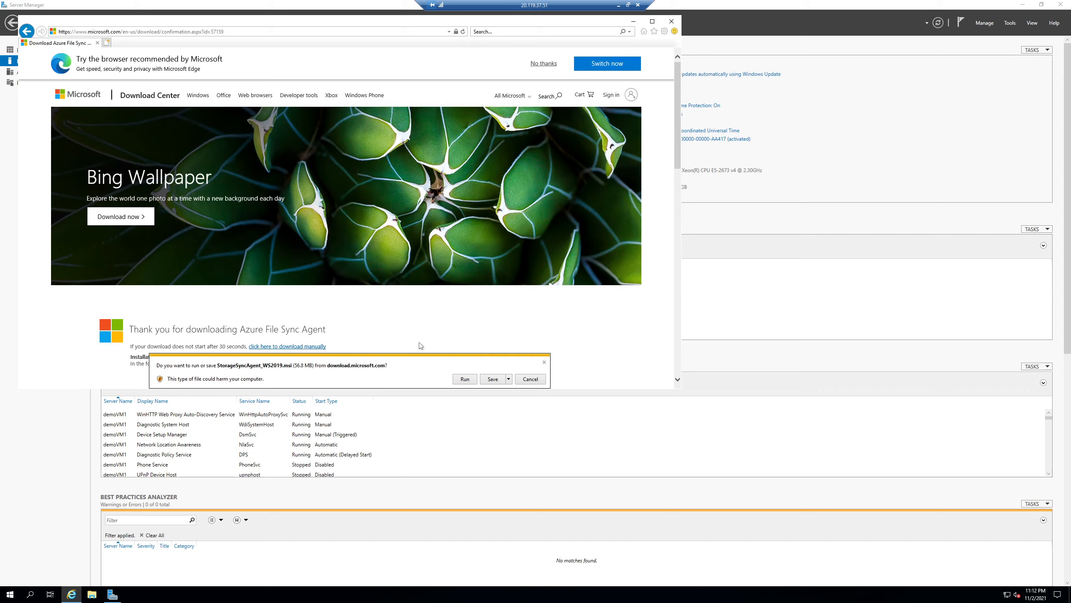
pyautogui.click(464, 379)
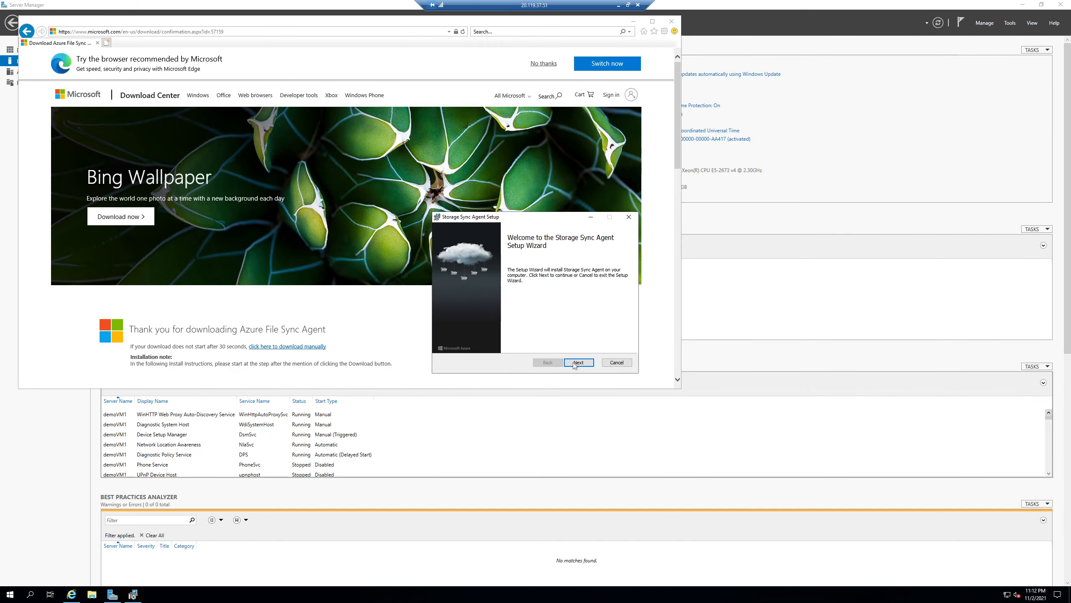
# - Install the Storage Sync Agent, accepting the license terms, using the server's existing proxy settings and turning off problem data collection
pyautogui.click(578, 362)
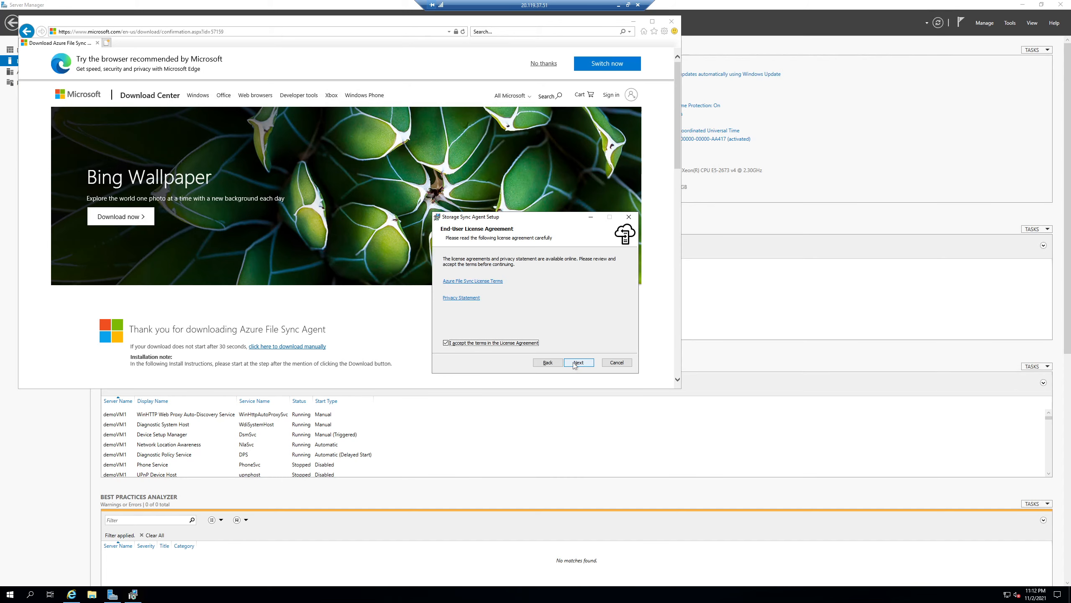
pyautogui.click(577, 362)
pyautogui.click(574, 363)
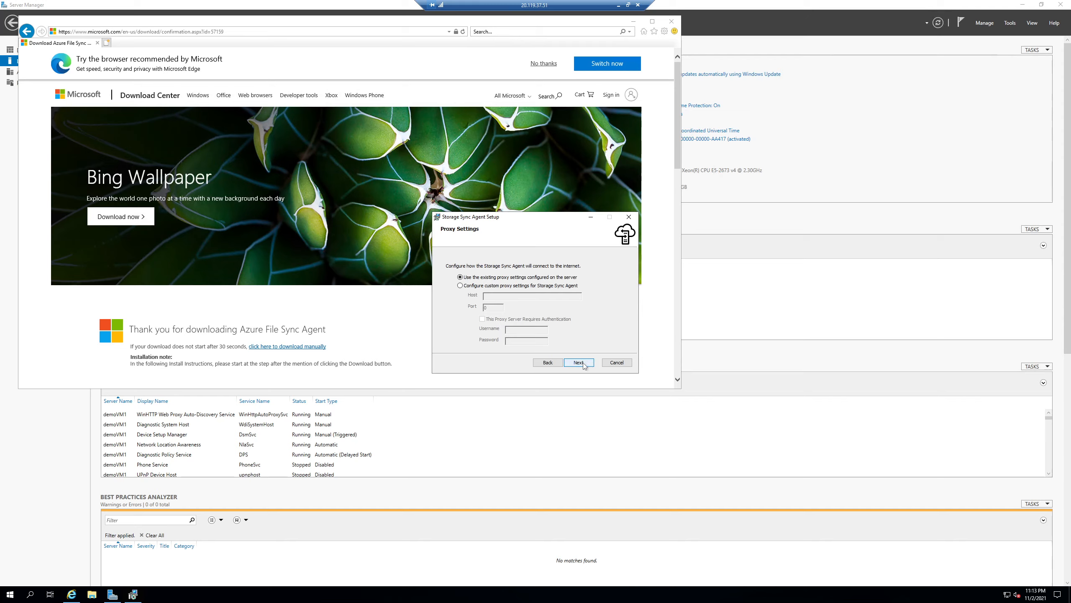
pyautogui.click(584, 364)
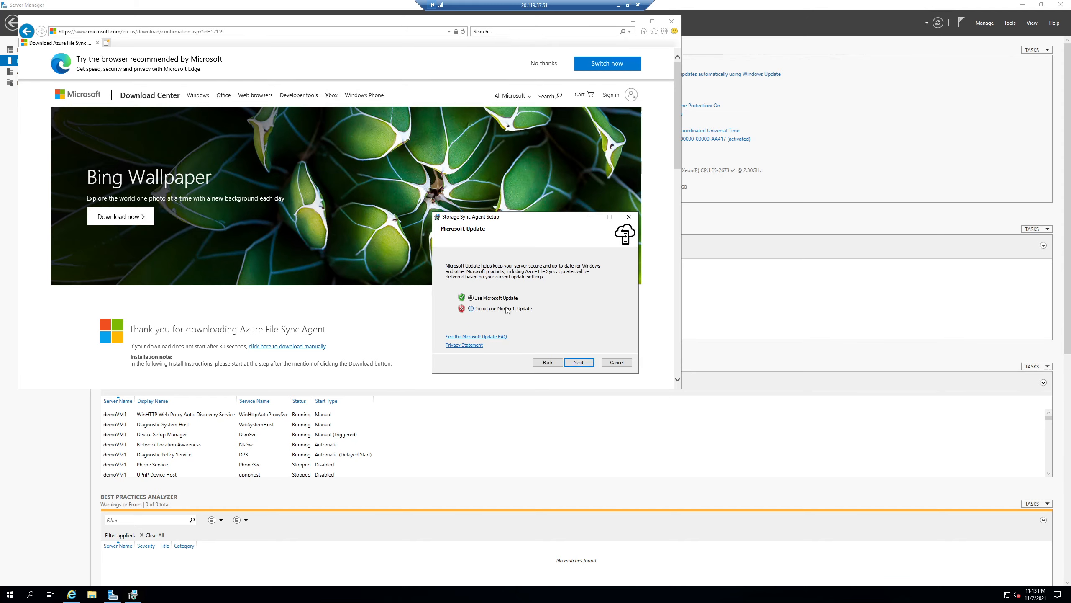
pyautogui.click(577, 361)
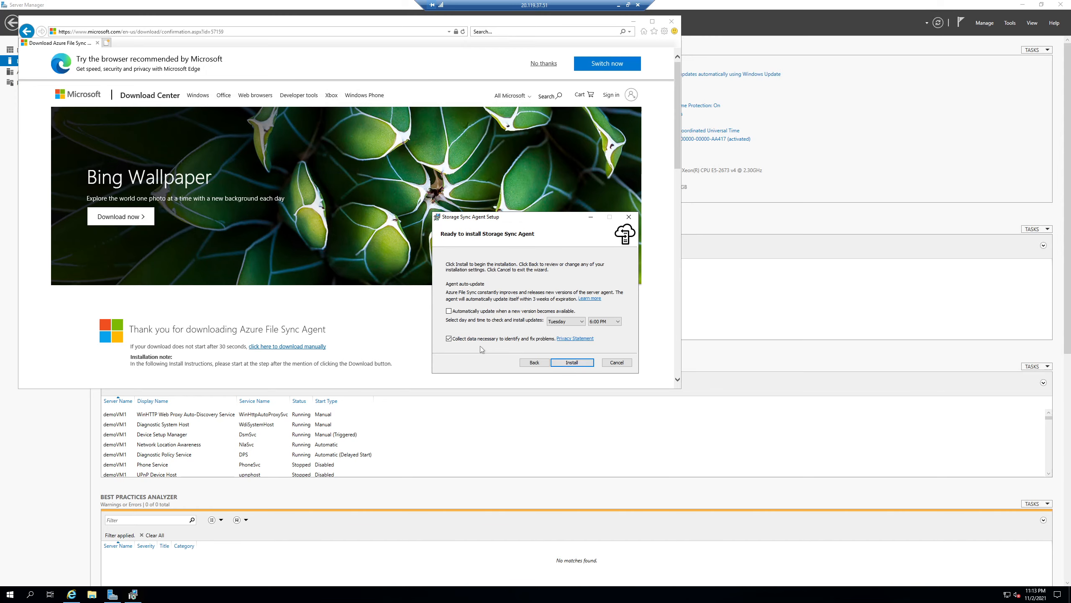
pyautogui.click(481, 340)
pyautogui.click(564, 364)
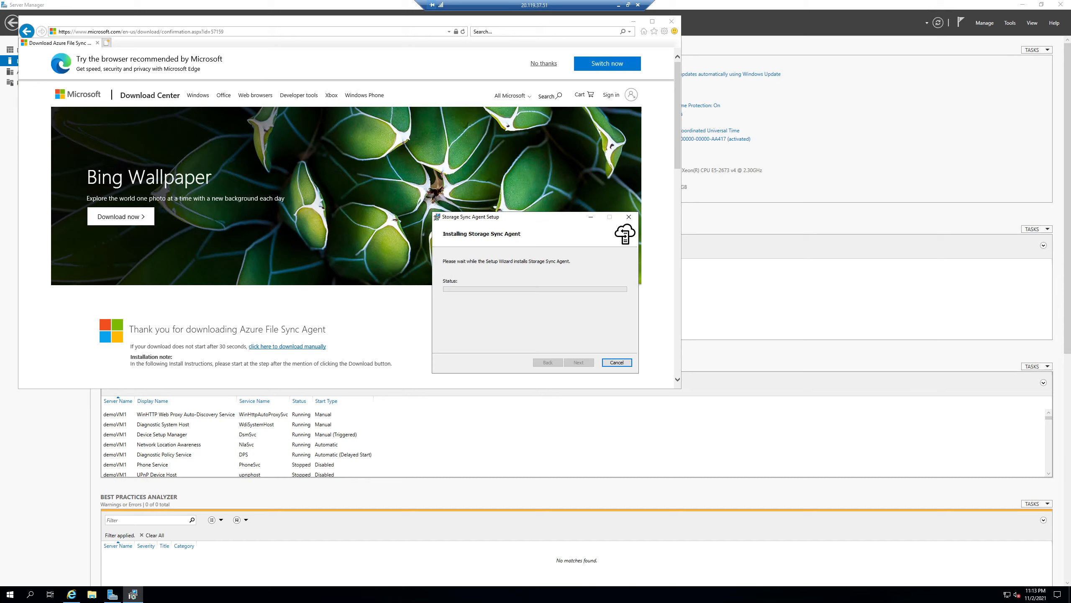
# - Switch back to the Azure portal on the local machine and open the newly deployed storsync resource from the notifications
pyautogui.click(619, 5)
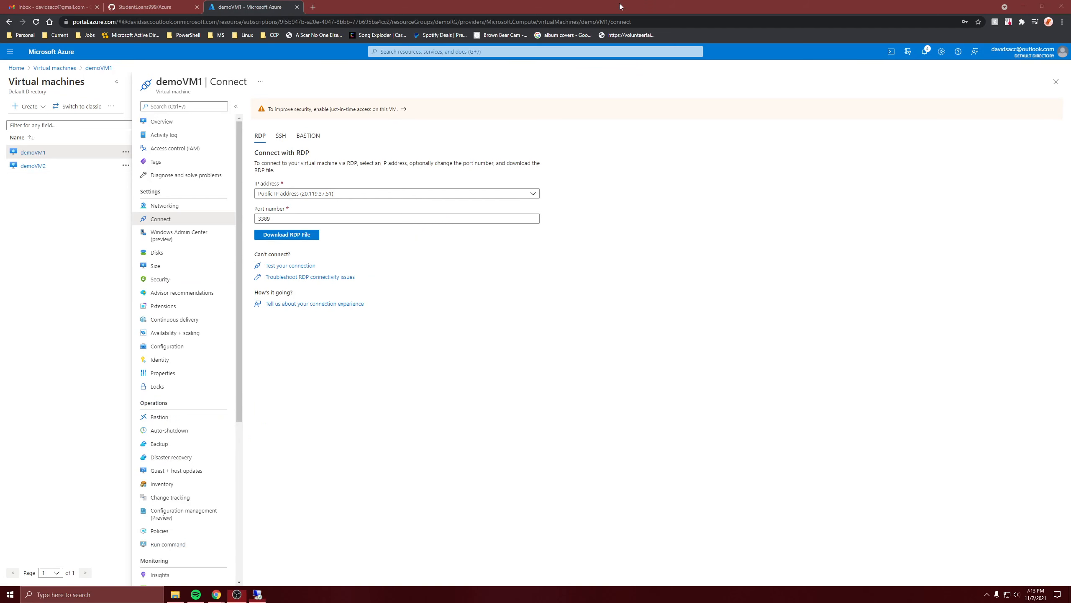
pyautogui.click(929, 52)
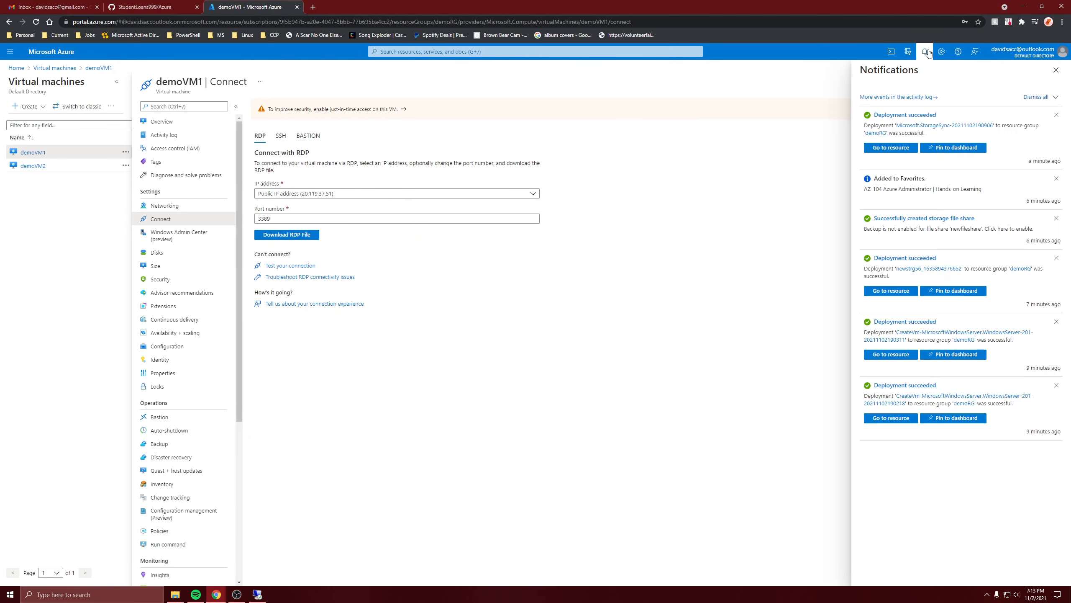
pyautogui.click(892, 147)
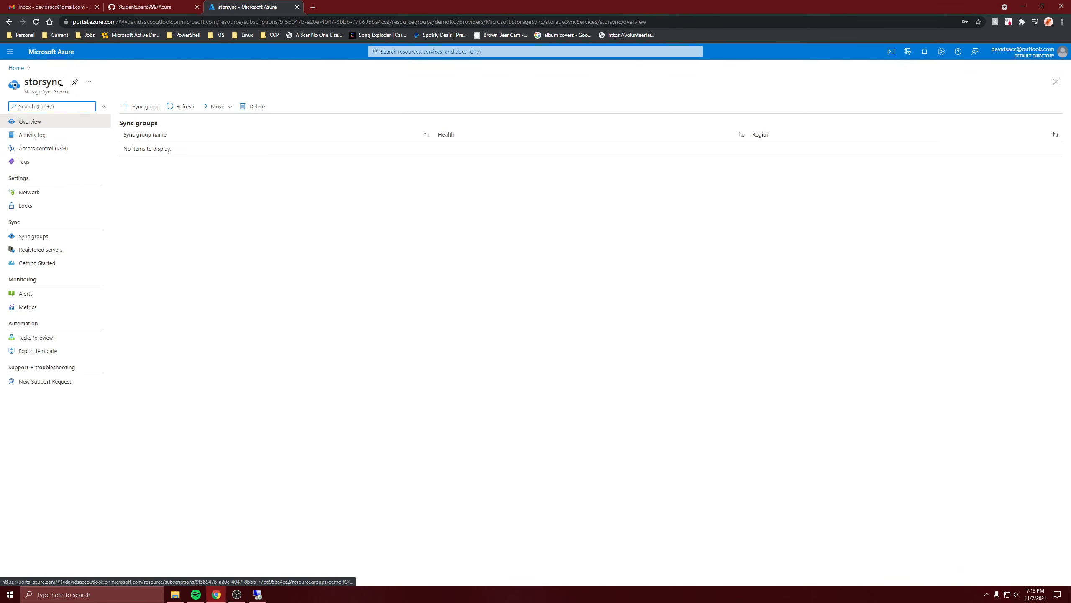
# - Create a sync group named syncgroup using storage account newstrg56 and Azure file share newfileshare, and check its creation in the notifications
pyautogui.click(136, 107)
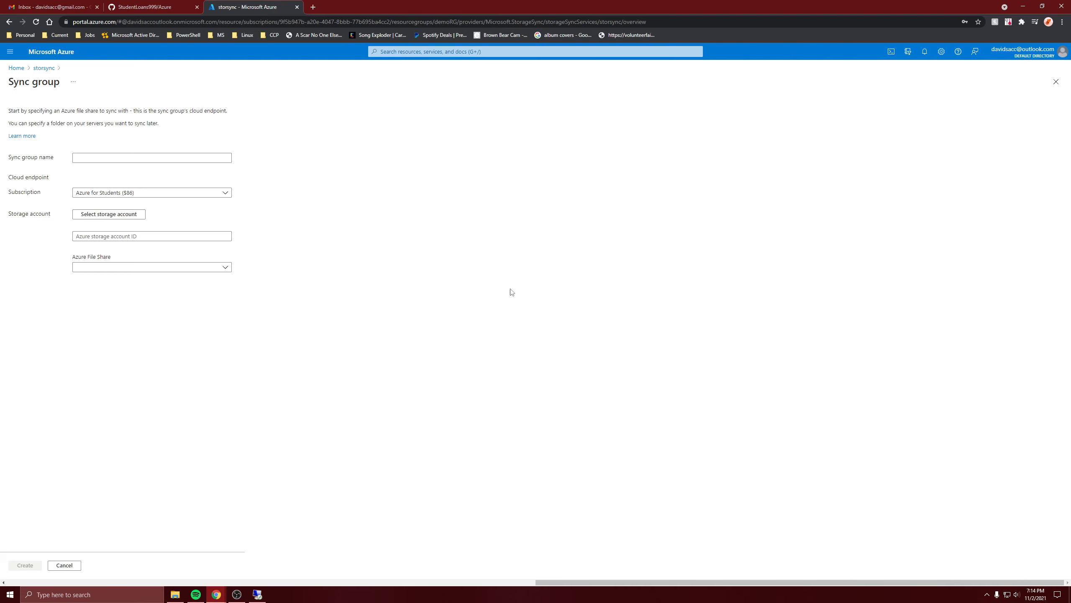
pyautogui.click(177, 156)
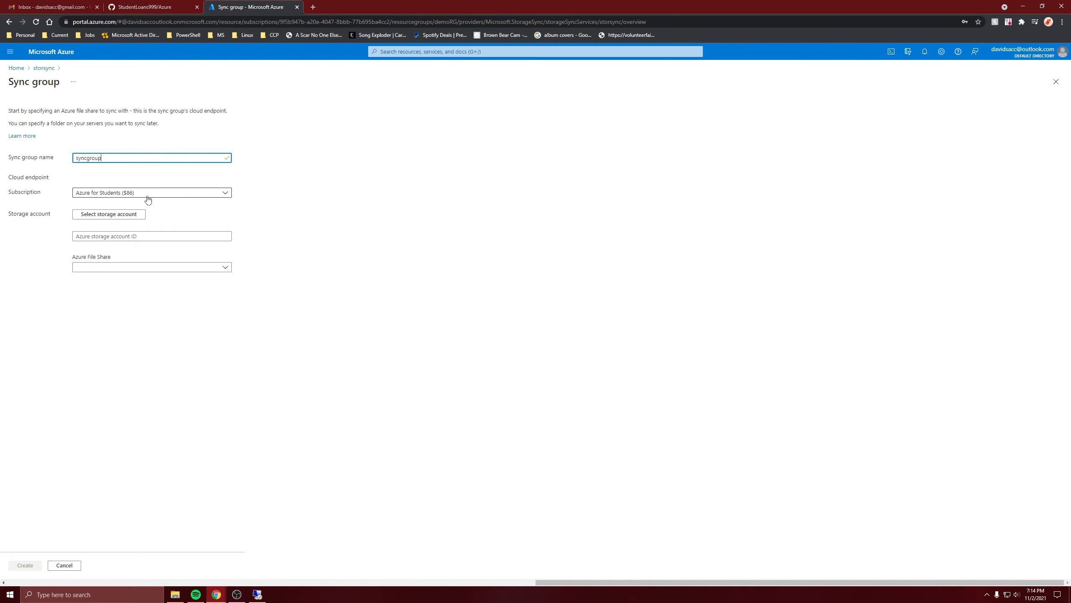
pyautogui.click(139, 213)
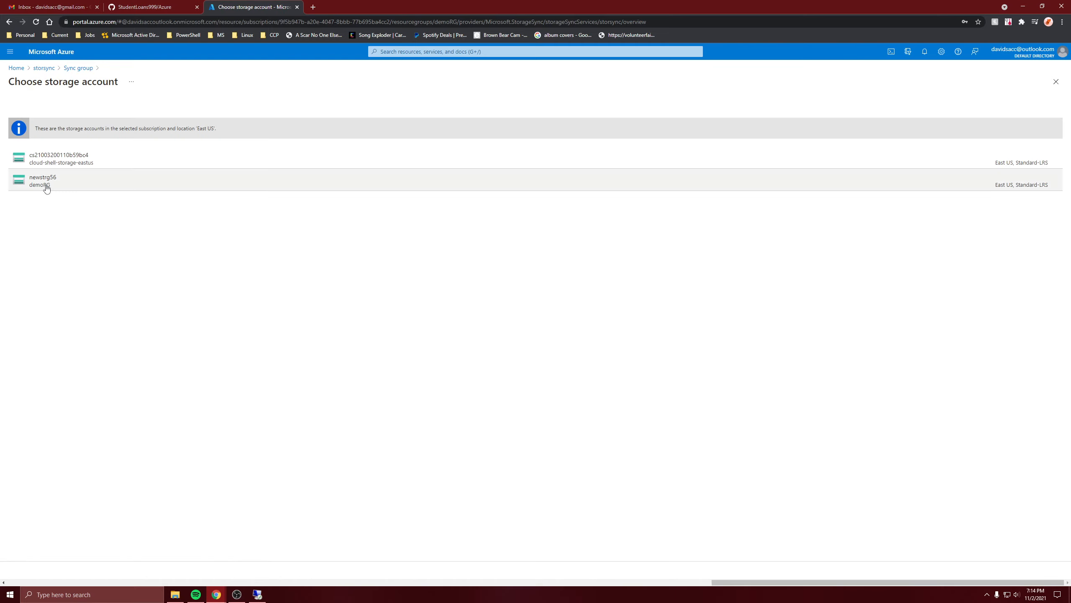
pyautogui.click(44, 181)
pyautogui.click(110, 269)
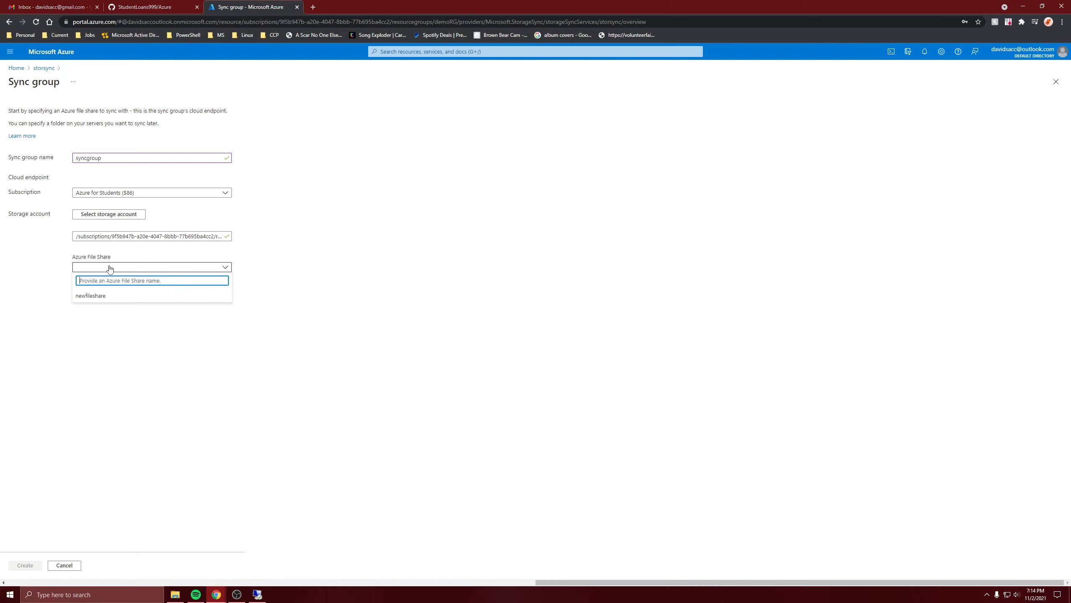
pyautogui.click(104, 299)
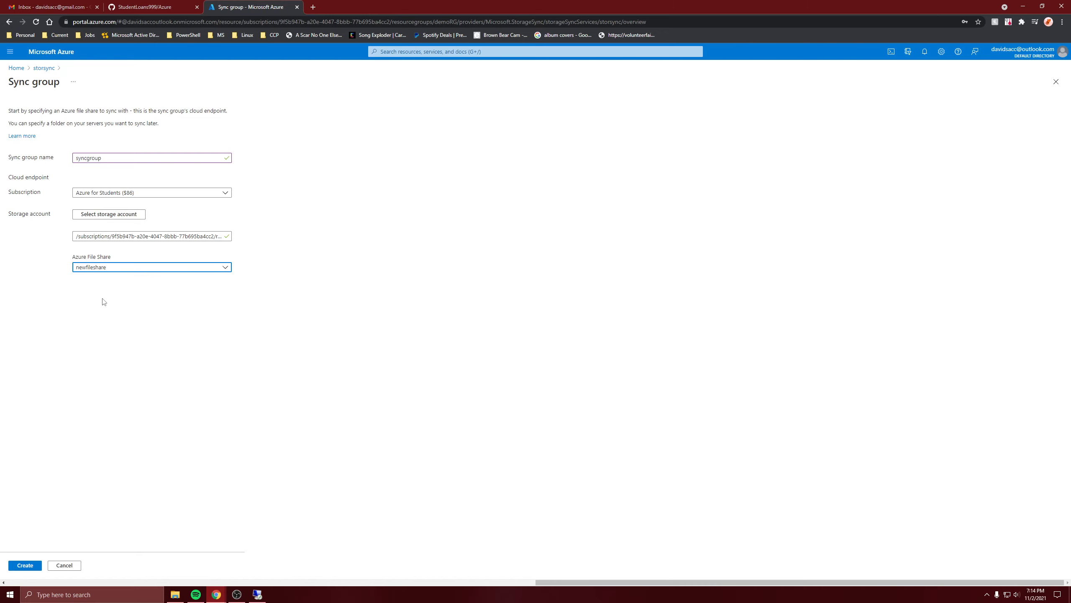
pyautogui.click(24, 565)
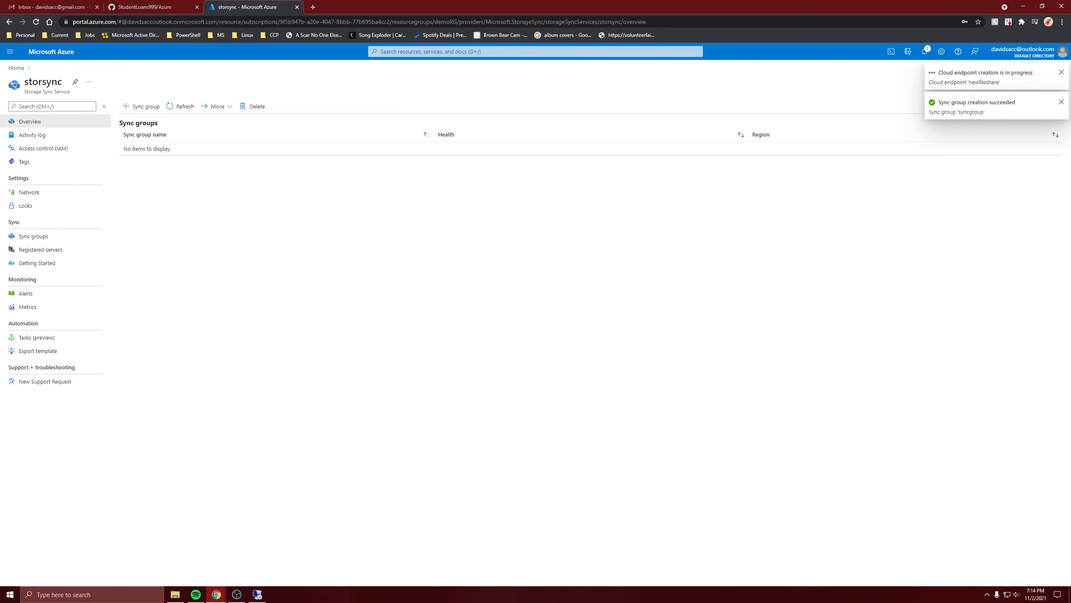
pyautogui.click(925, 52)
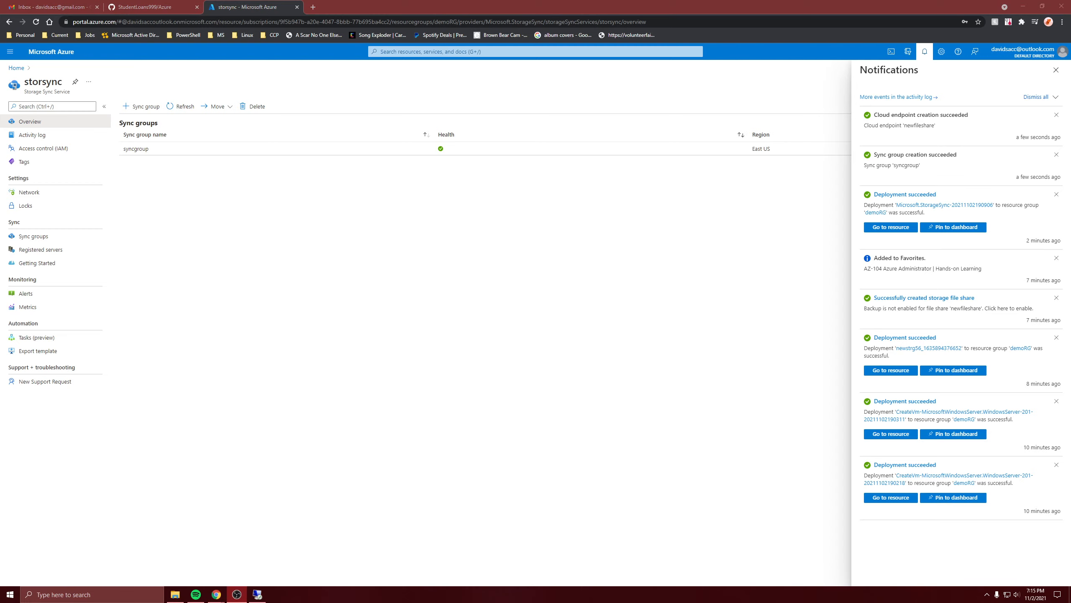
pyautogui.click(173, 149)
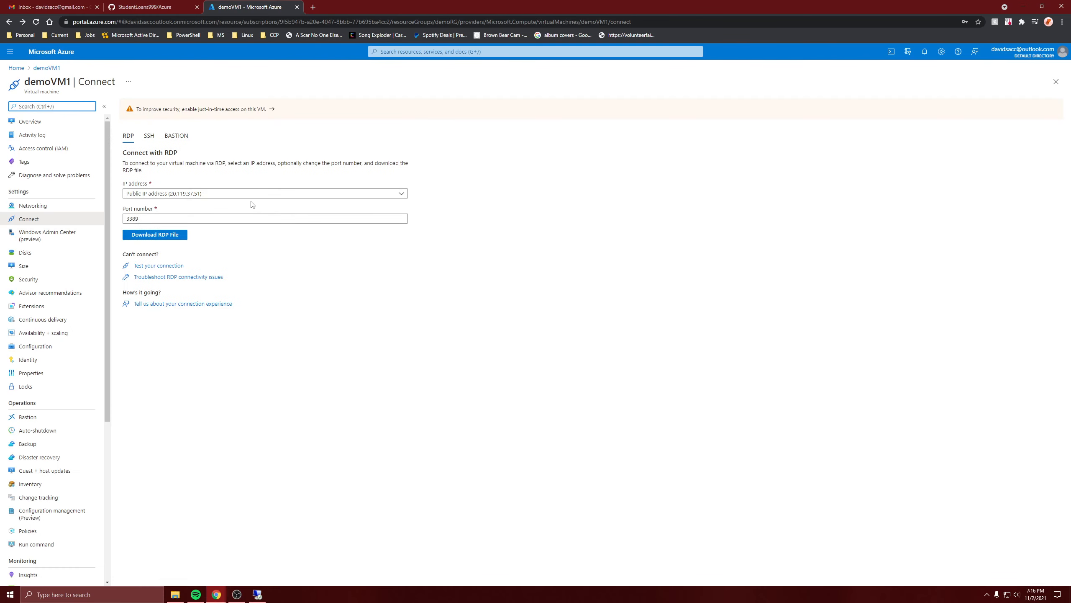
# - Switch to the demoVM1 remote session, finish the Storage Sync Agent setup wizard and dismiss the agent update check
pyautogui.click(258, 594)
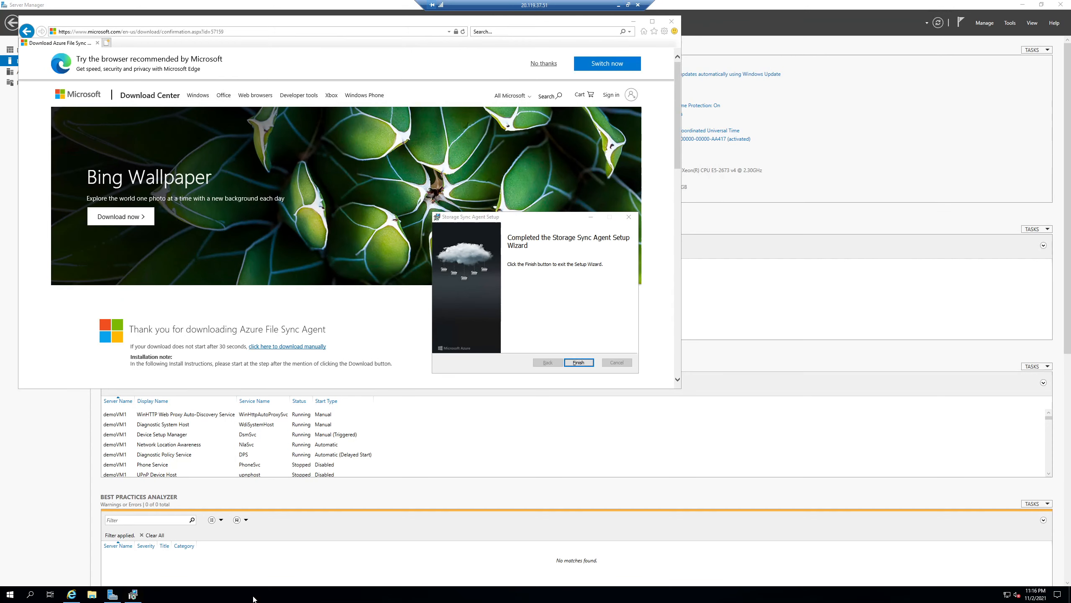
pyautogui.click(578, 362)
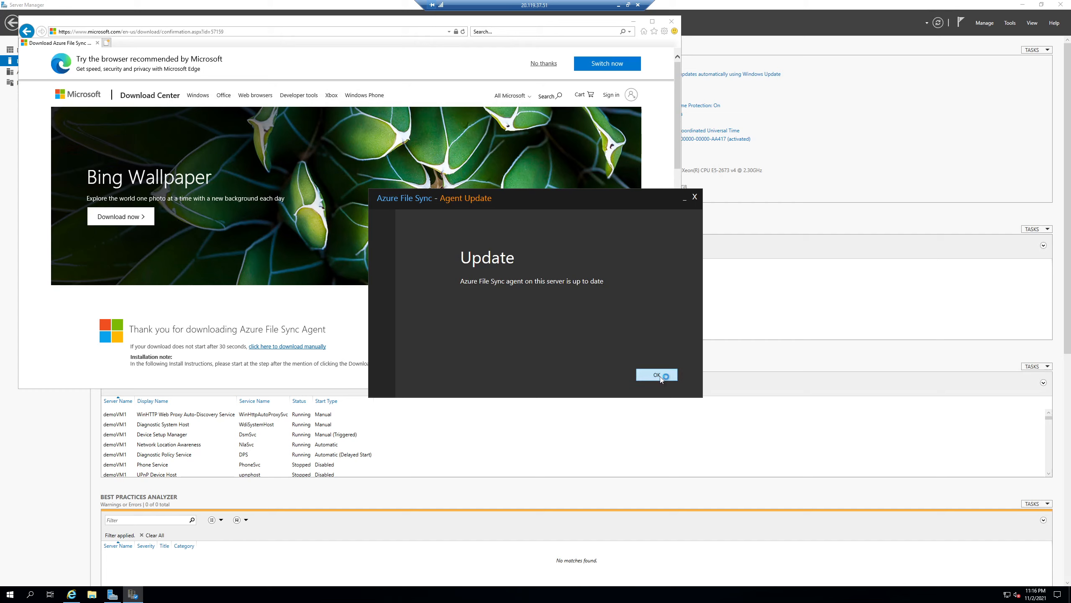
pyautogui.click(664, 375)
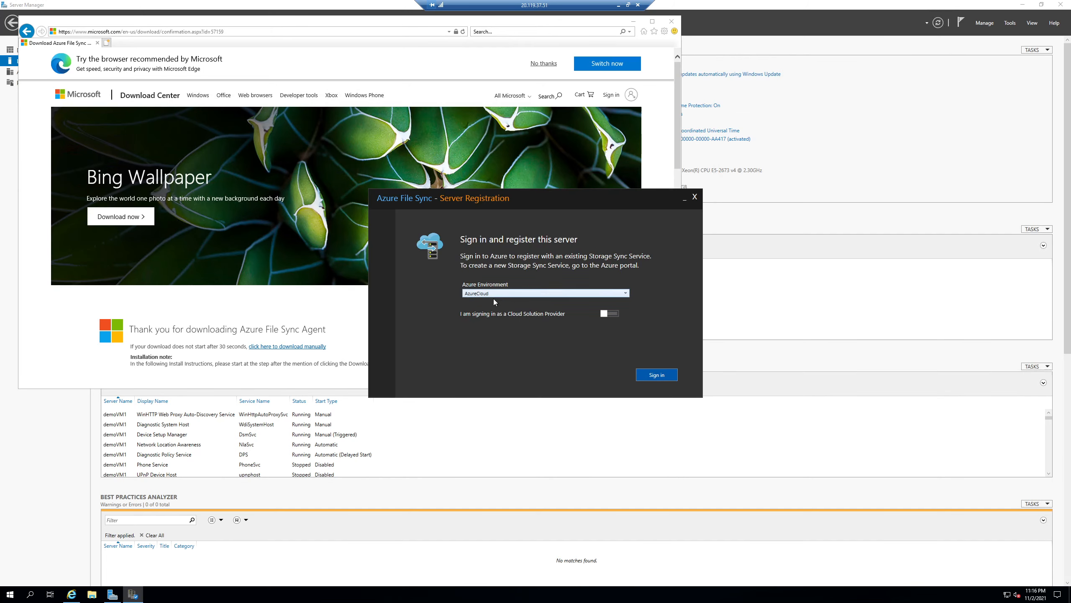
# - Sign in for server registration in the AzureCloud environment with the account e-mail and the account password
pyautogui.click(489, 294)
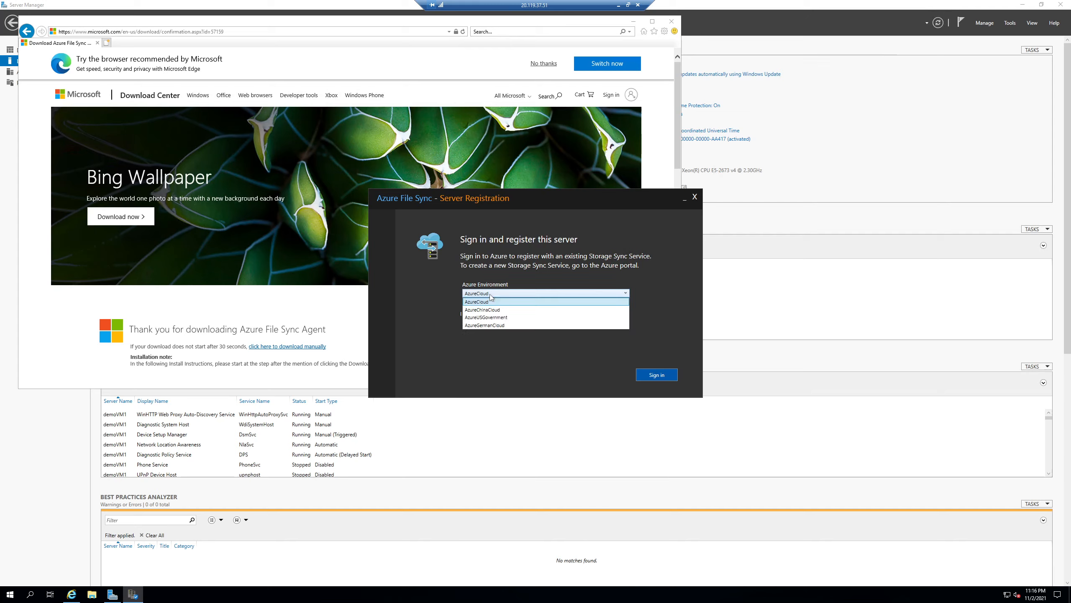
pyautogui.click(415, 299)
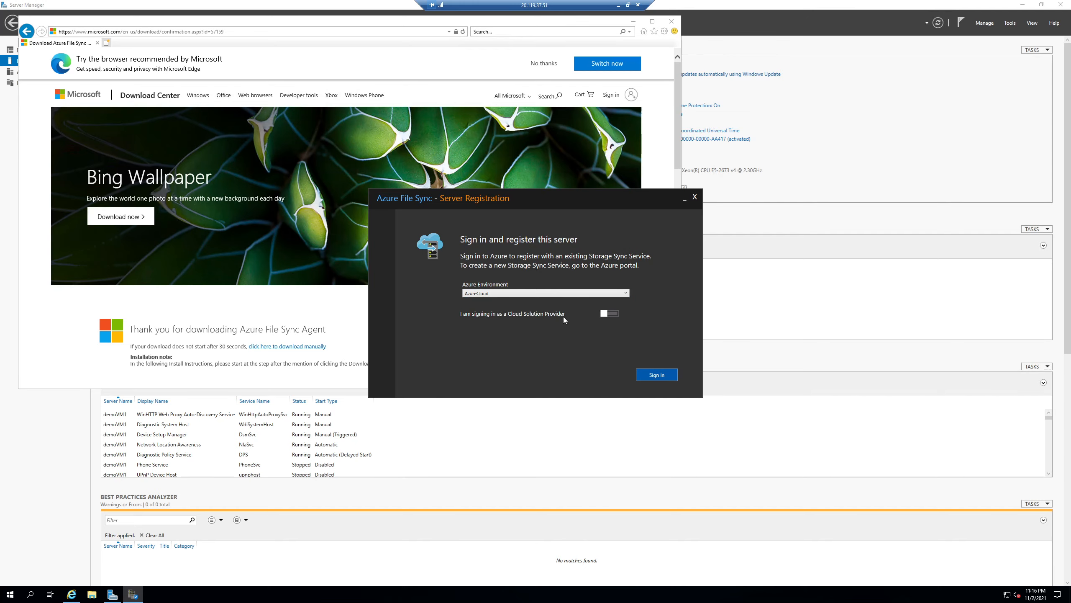
pyautogui.click(654, 380)
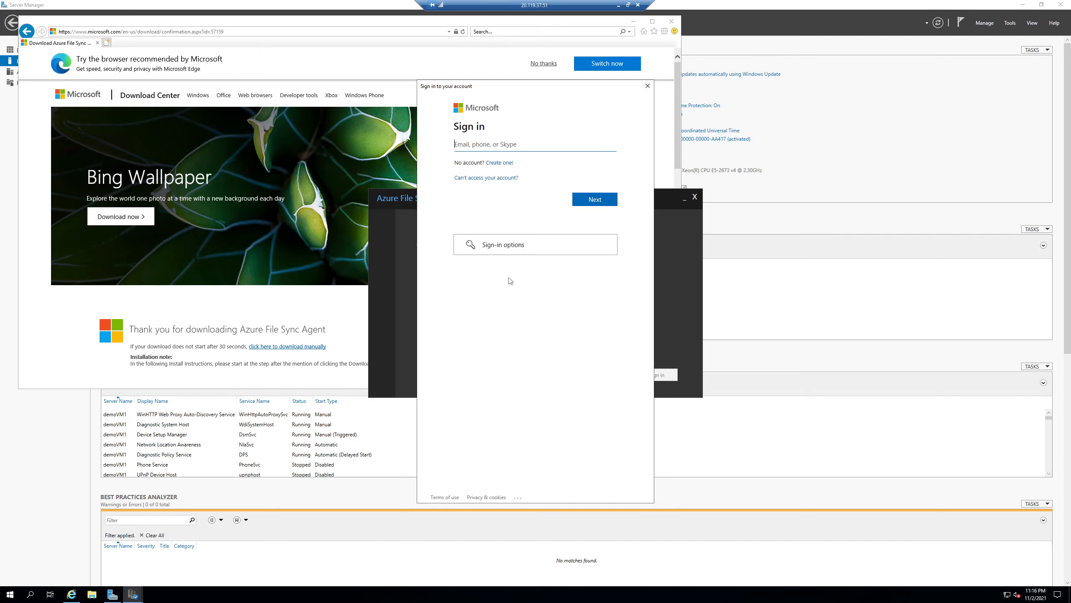
pyautogui.press('Return')
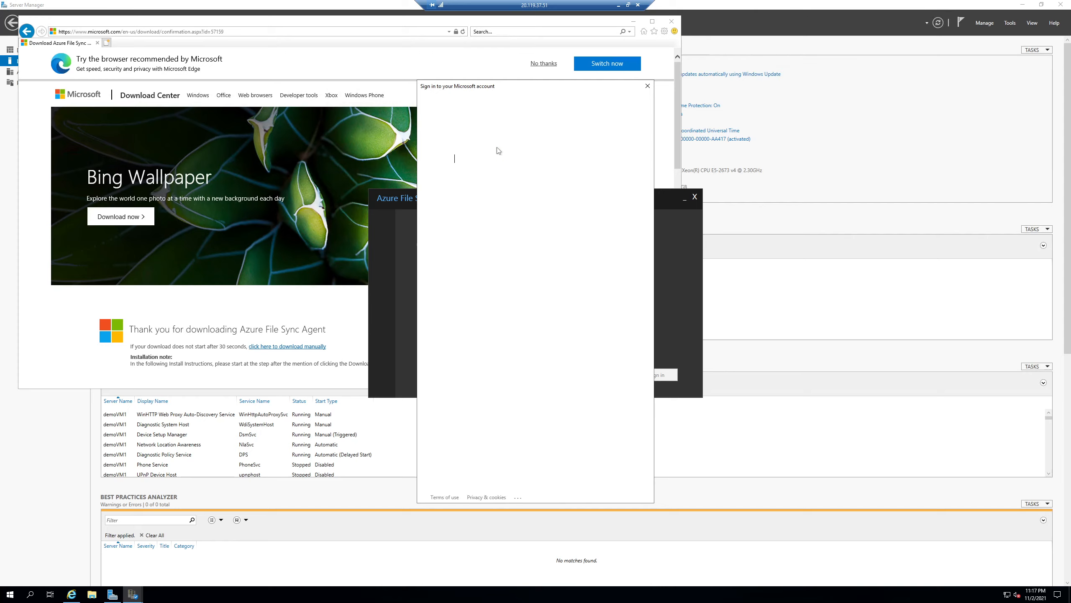
pyautogui.write('•')
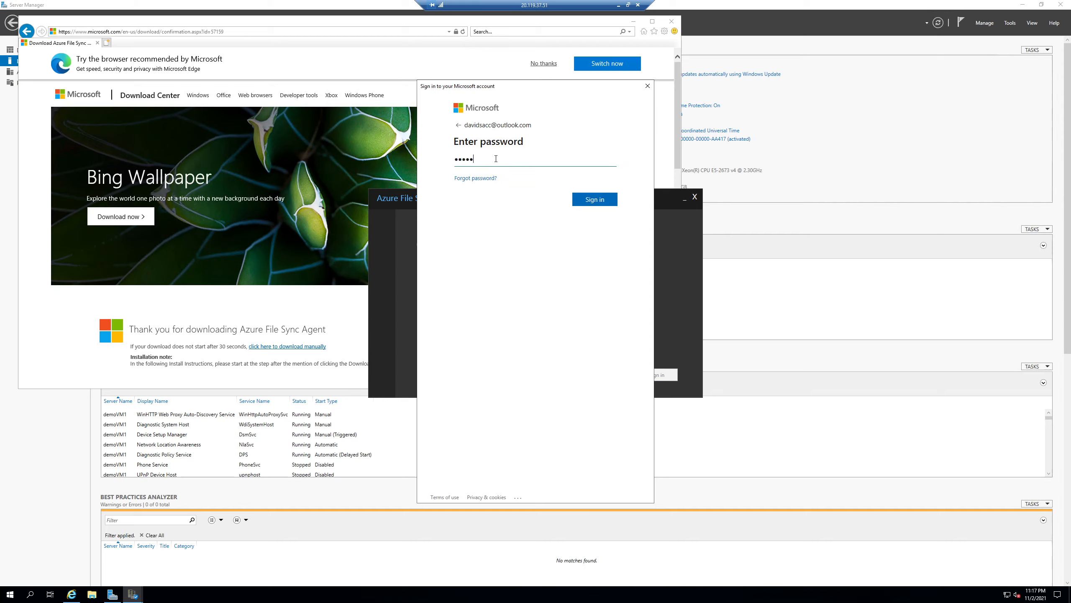
pyautogui.press('Return')
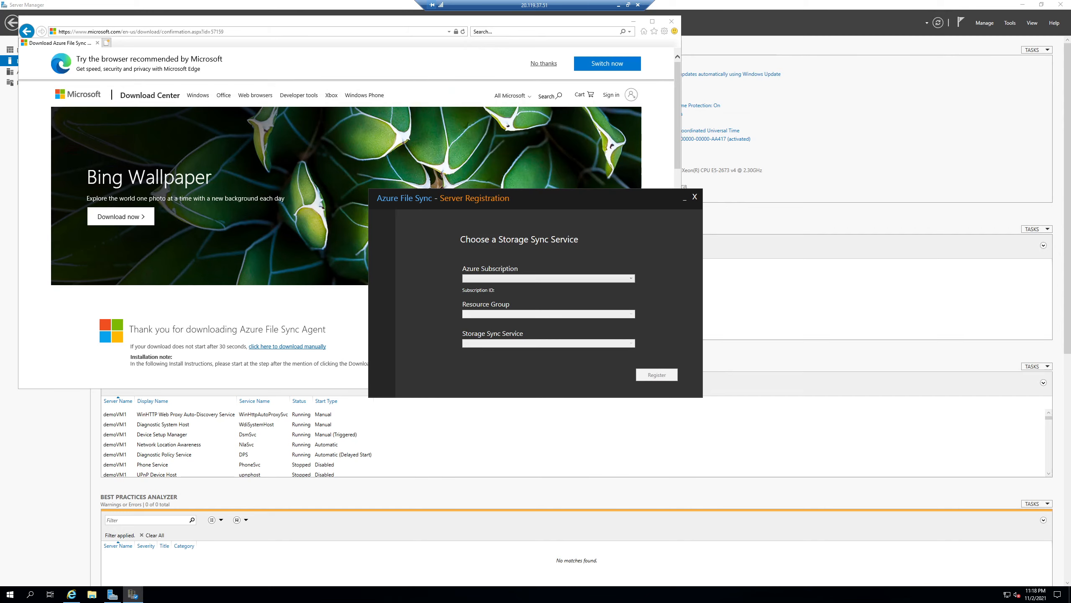
# - Register demoVM1 under the Azure for Students subscription, resource group demoRG and storage sync service storsync
pyautogui.click(487, 279)
pyautogui.click(487, 287)
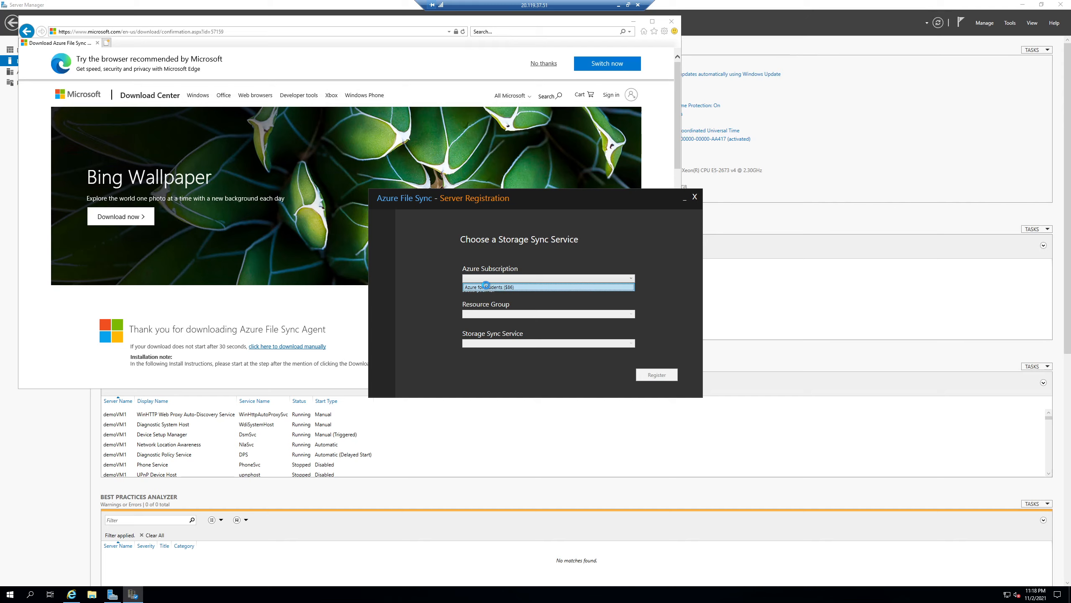
pyautogui.click(487, 314)
pyautogui.click(482, 332)
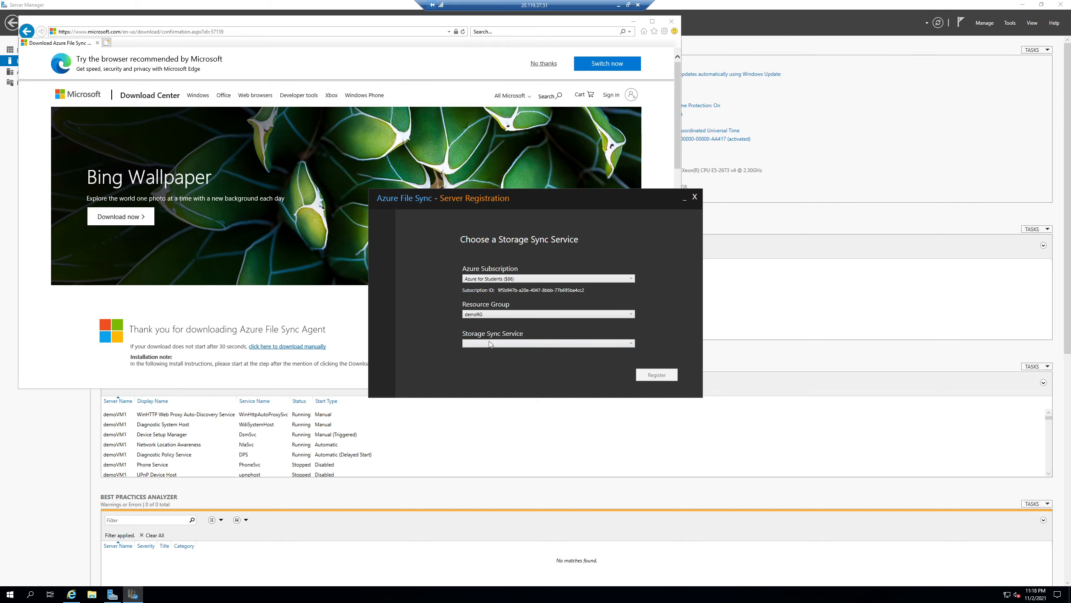
pyautogui.click(494, 344)
pyautogui.click(473, 352)
pyautogui.click(644, 376)
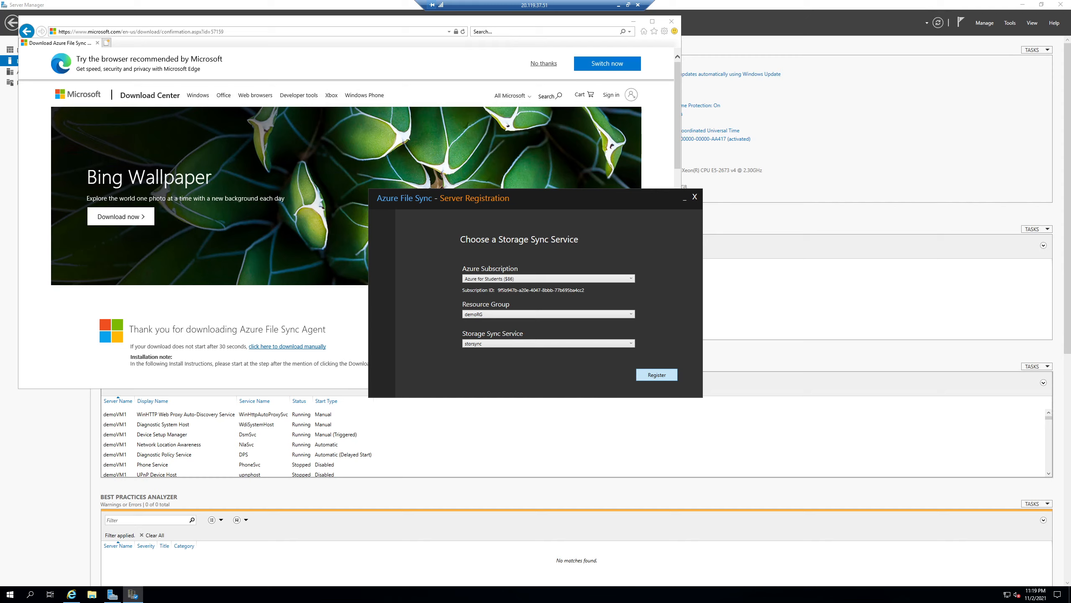
pyautogui.click(656, 375)
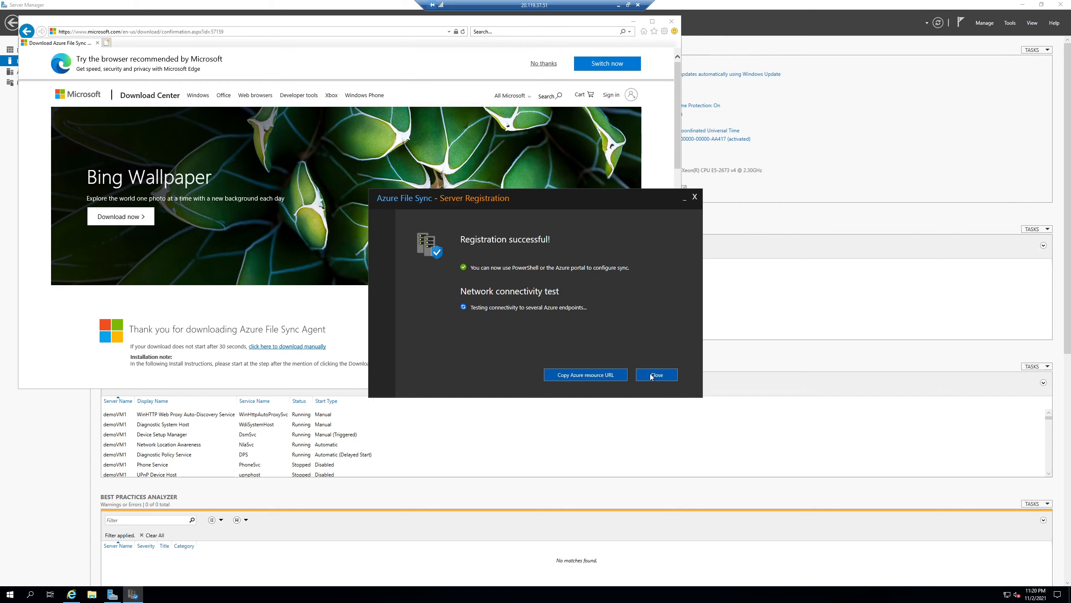
# - Switch to the demoVM2 remote session, close its Azure File Sync Server Registration window and minimize the session
pyautogui.click(618, 6)
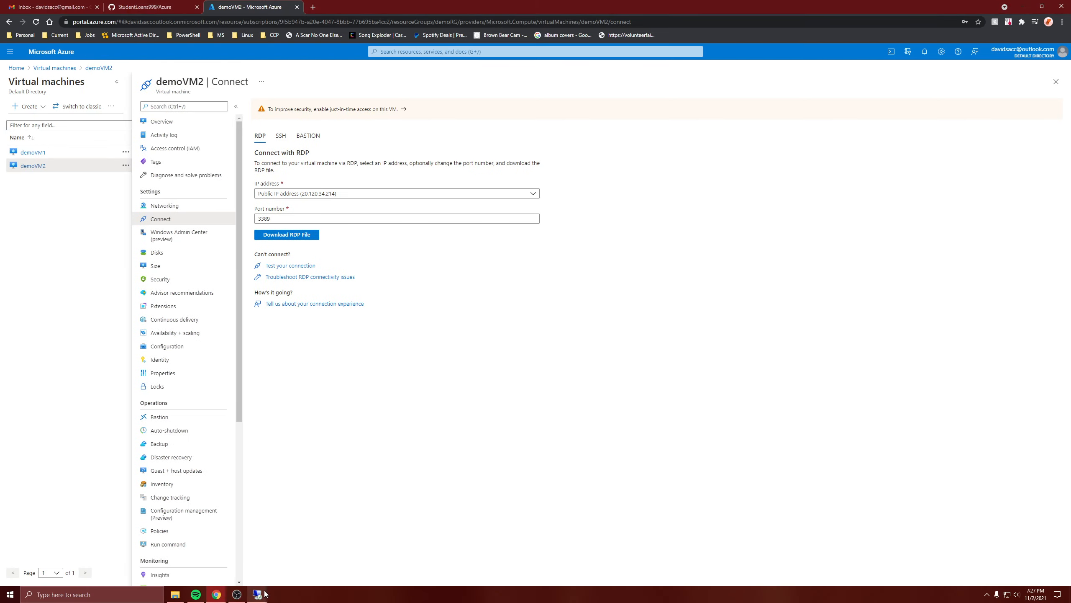
pyautogui.moveTo(257, 594)
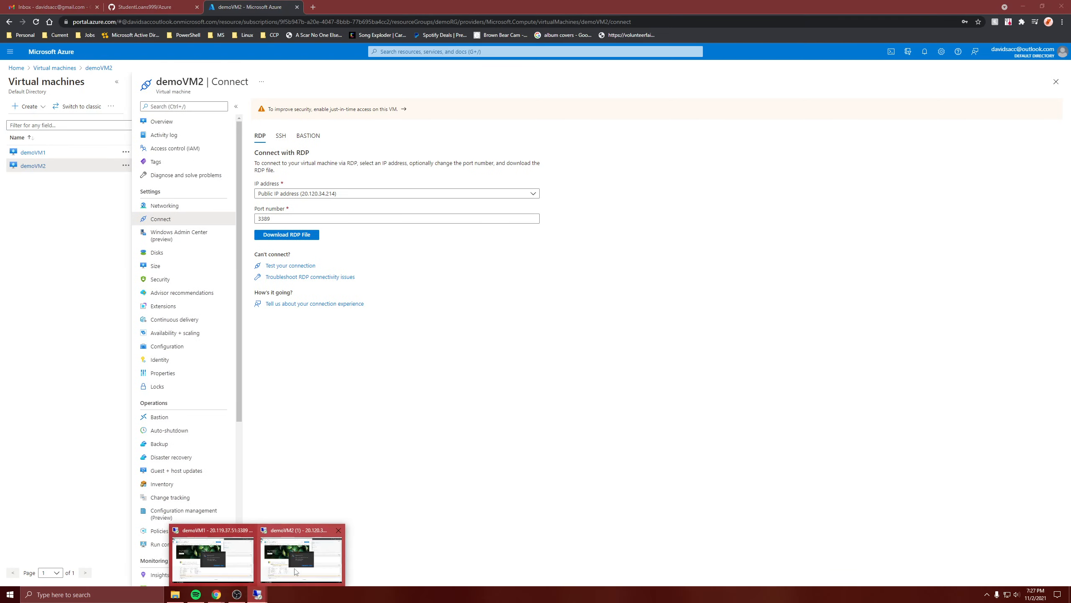
pyautogui.moveTo(296, 572)
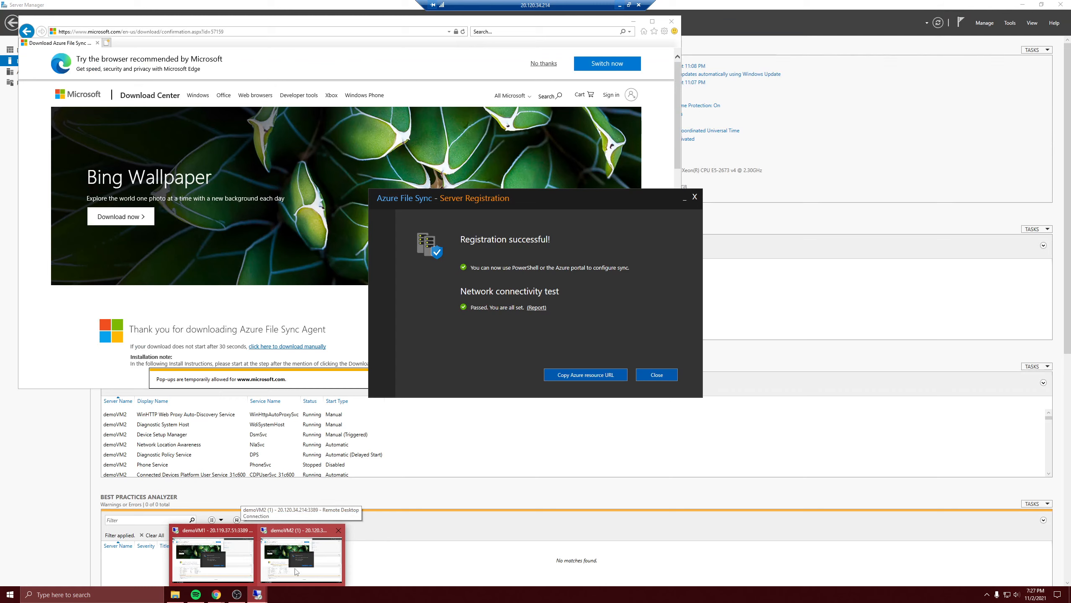
pyautogui.click(296, 572)
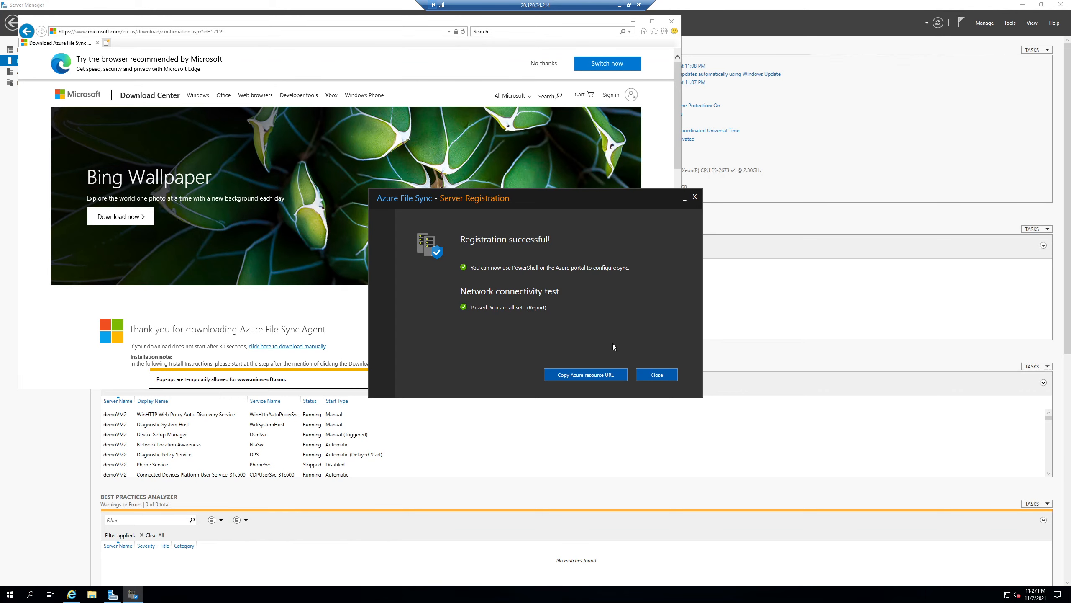
pyautogui.click(650, 381)
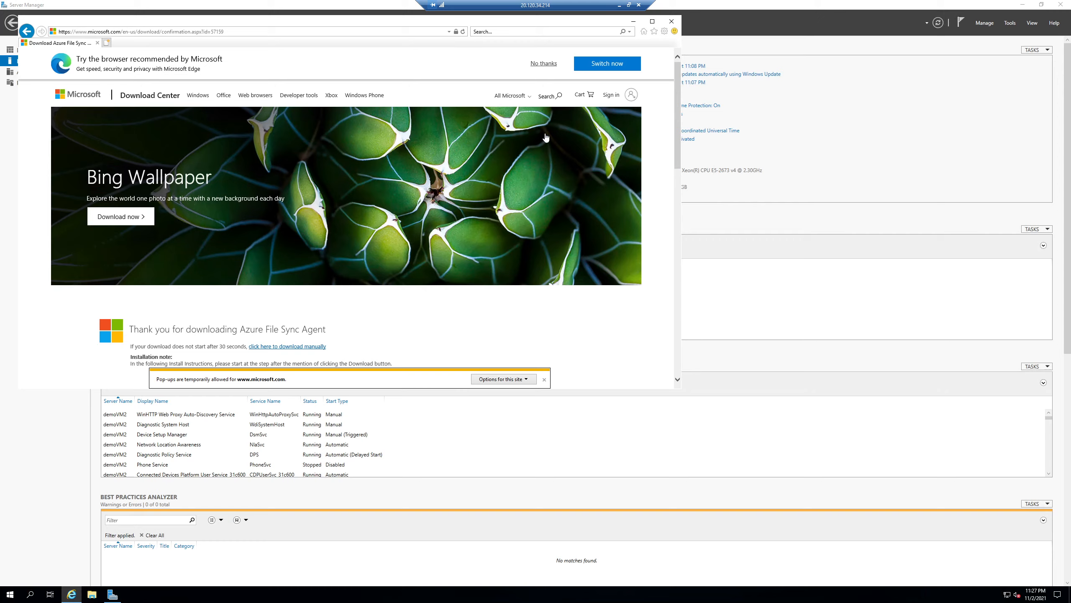
pyautogui.click(620, 5)
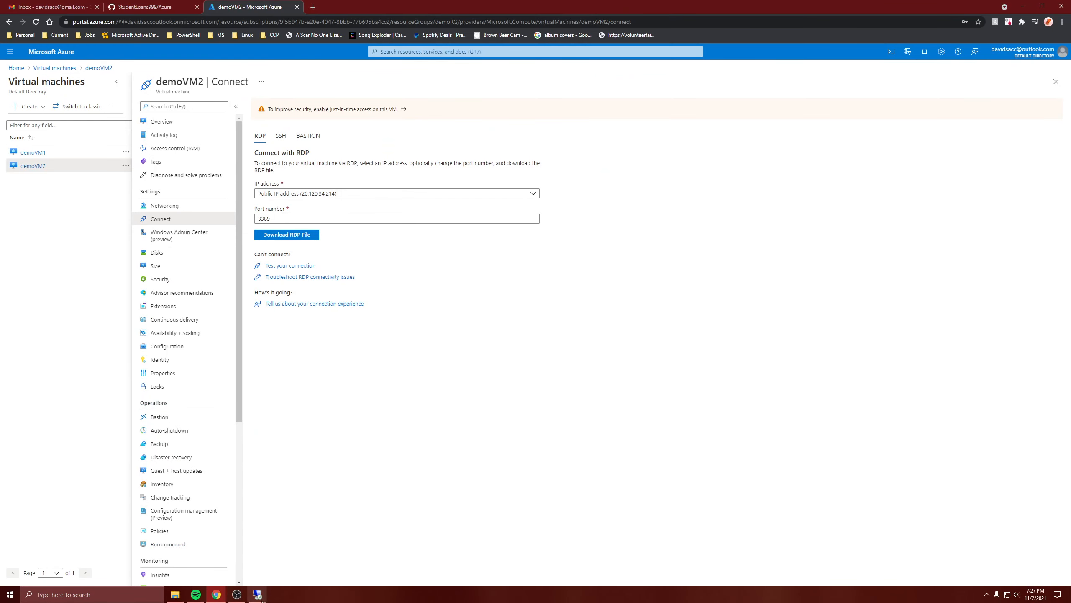
# - Return to the demoVM1 remote session and close its Azure File Sync Server Registration window
pyautogui.moveTo(257, 594)
pyautogui.click(296, 566)
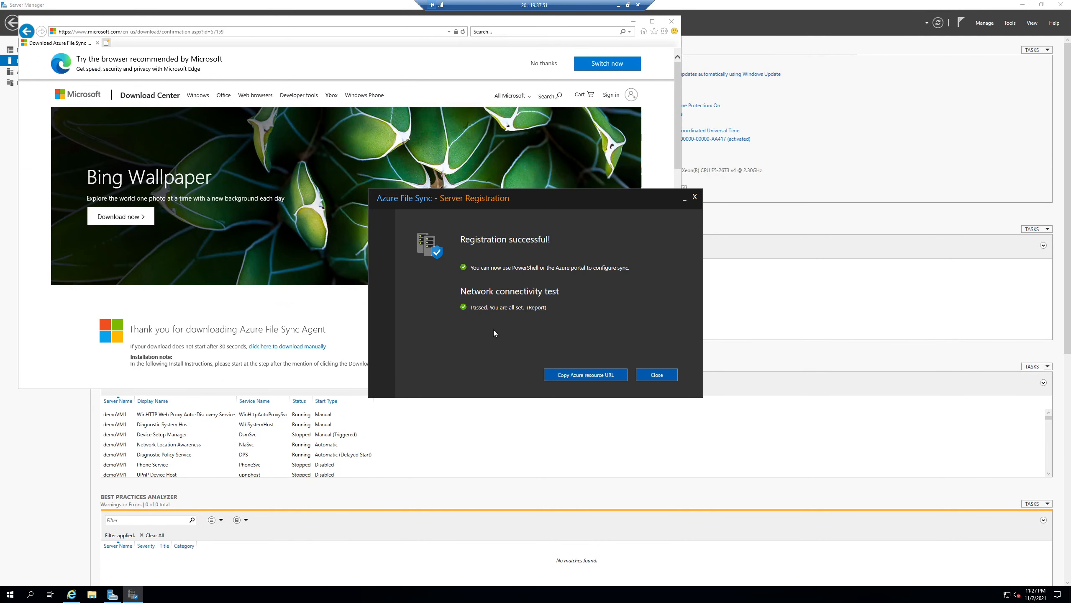
pyautogui.click(645, 377)
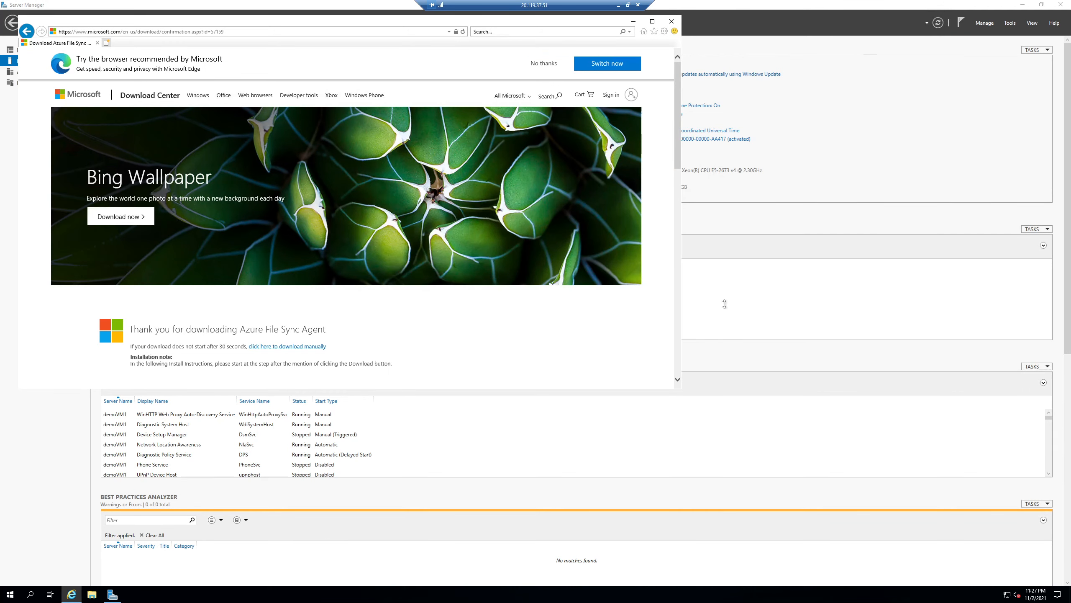